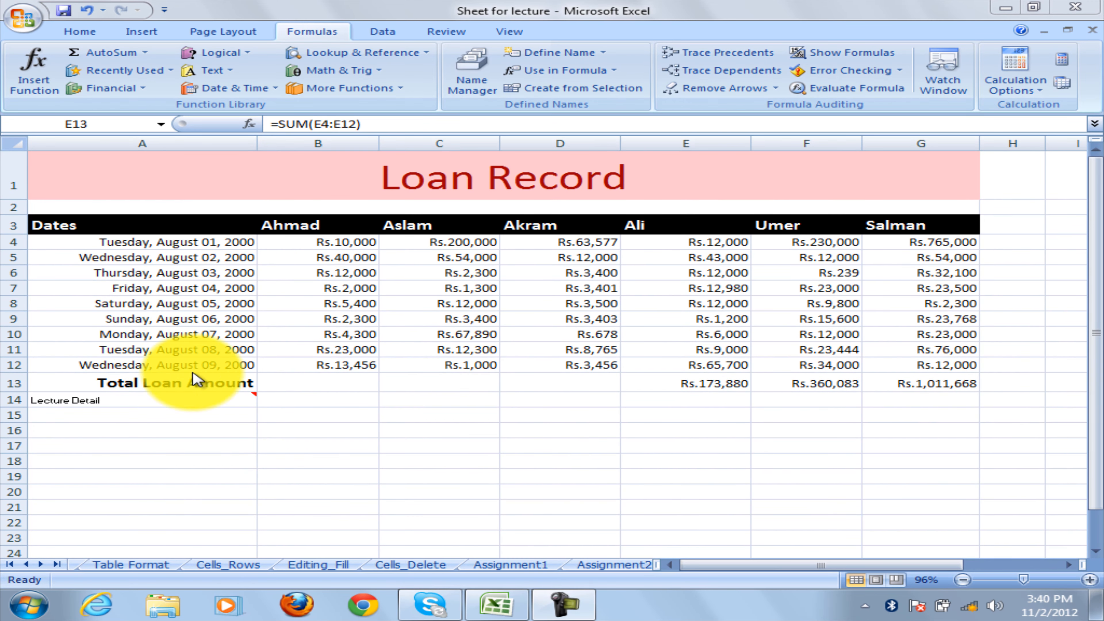
Examine the Loan Record sheet's title, the dates in A4:A12 and the loan amounts in each person's column.
click(418, 182)
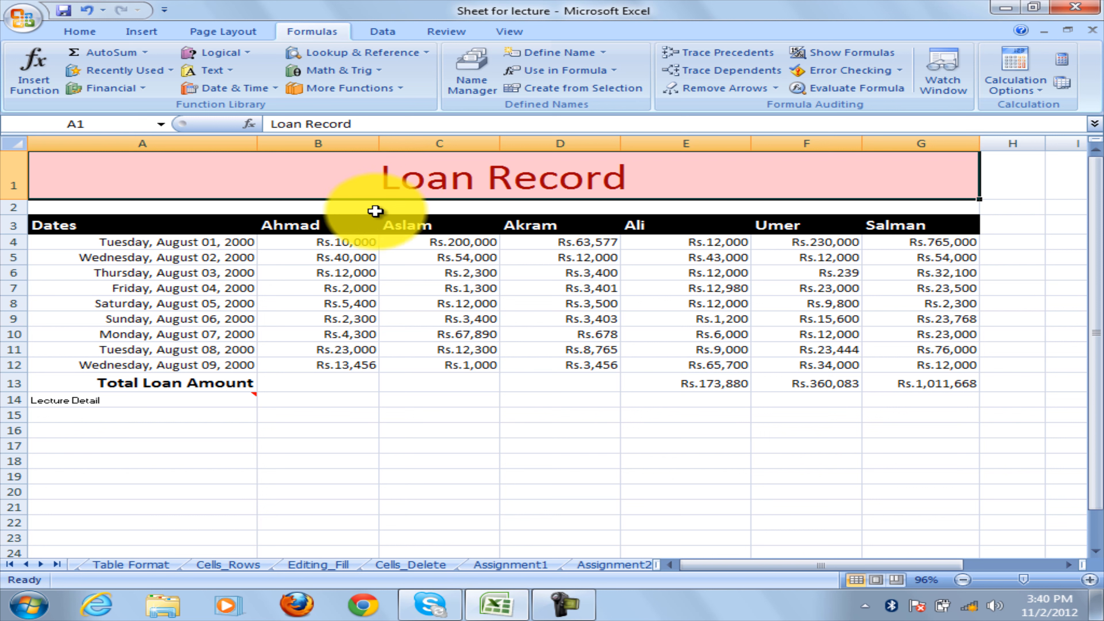
drag(189, 246, 180, 365)
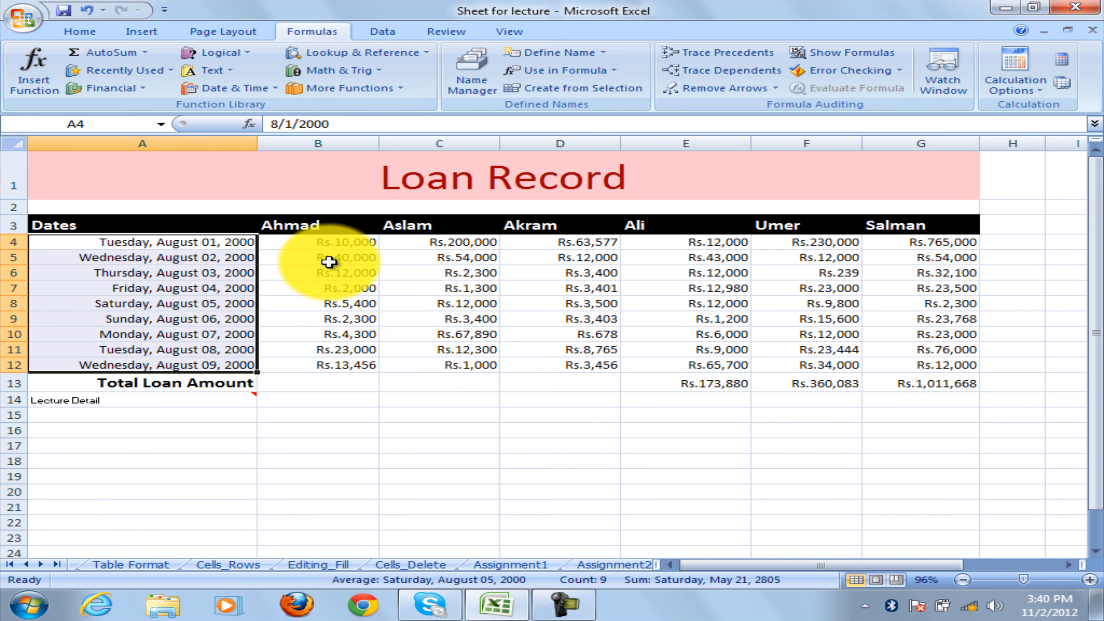
click(322, 225)
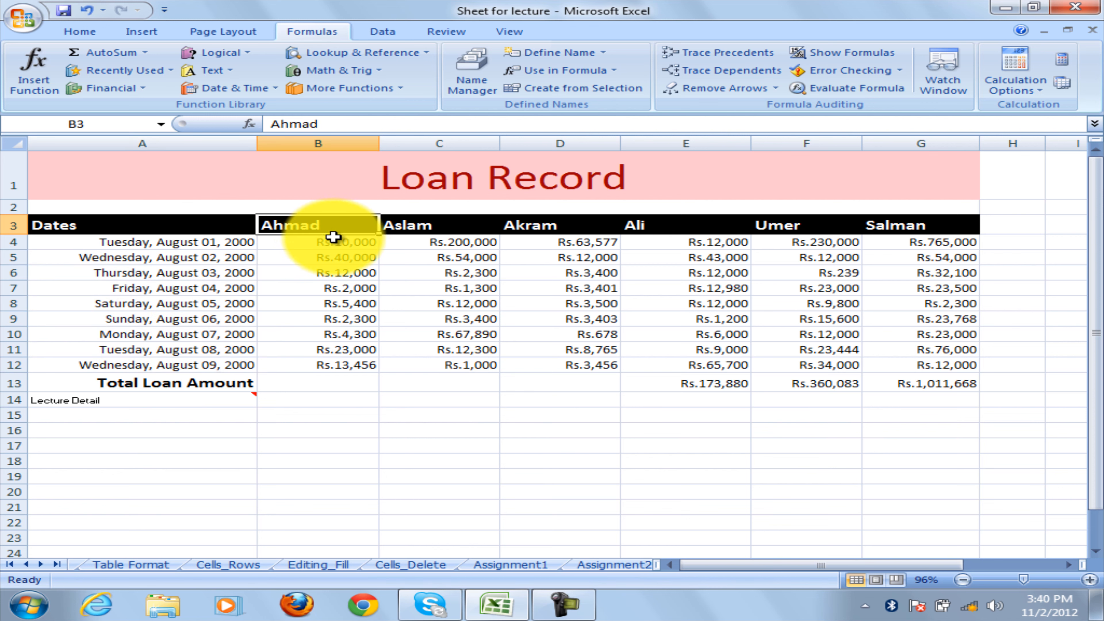
drag(333, 240, 334, 366)
click(437, 233)
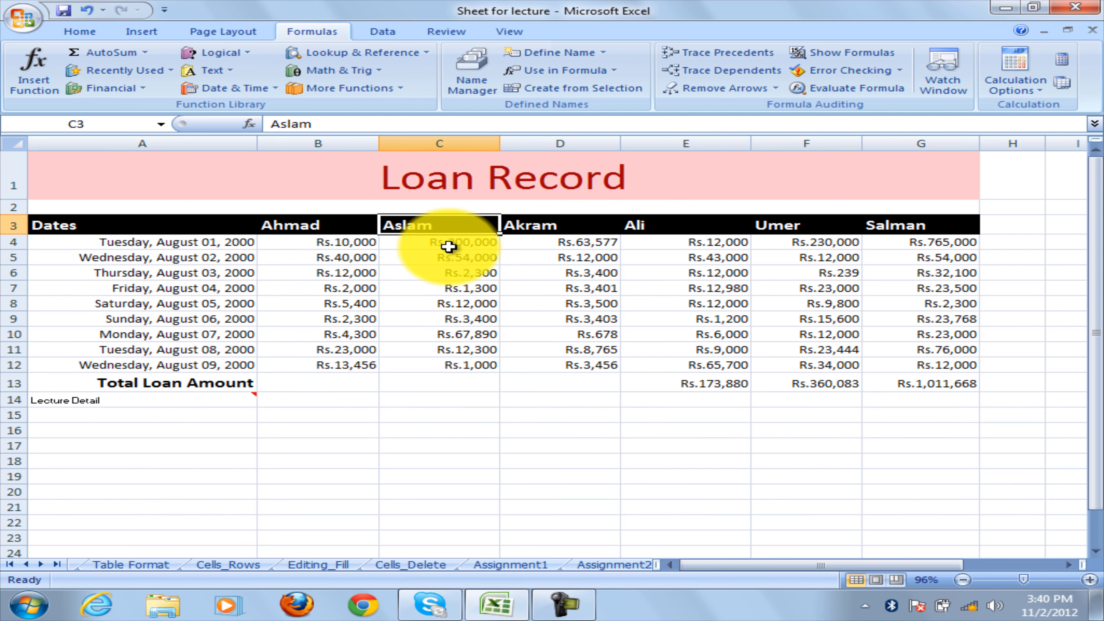
drag(443, 244, 443, 365)
drag(583, 244, 583, 364)
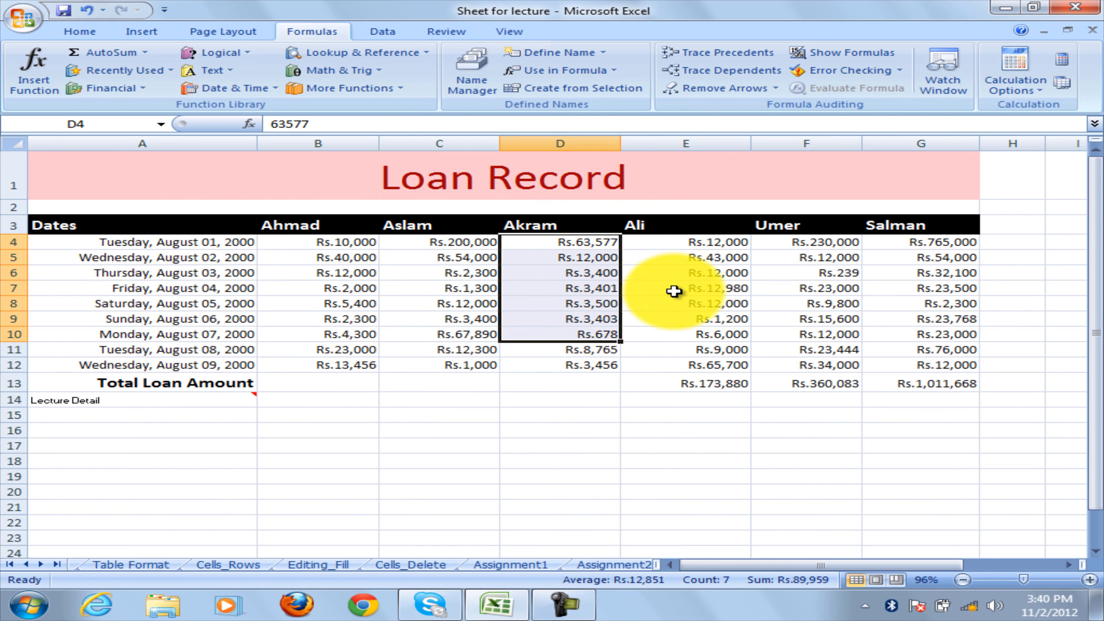
drag(686, 257, 695, 365)
click(827, 259)
click(914, 255)
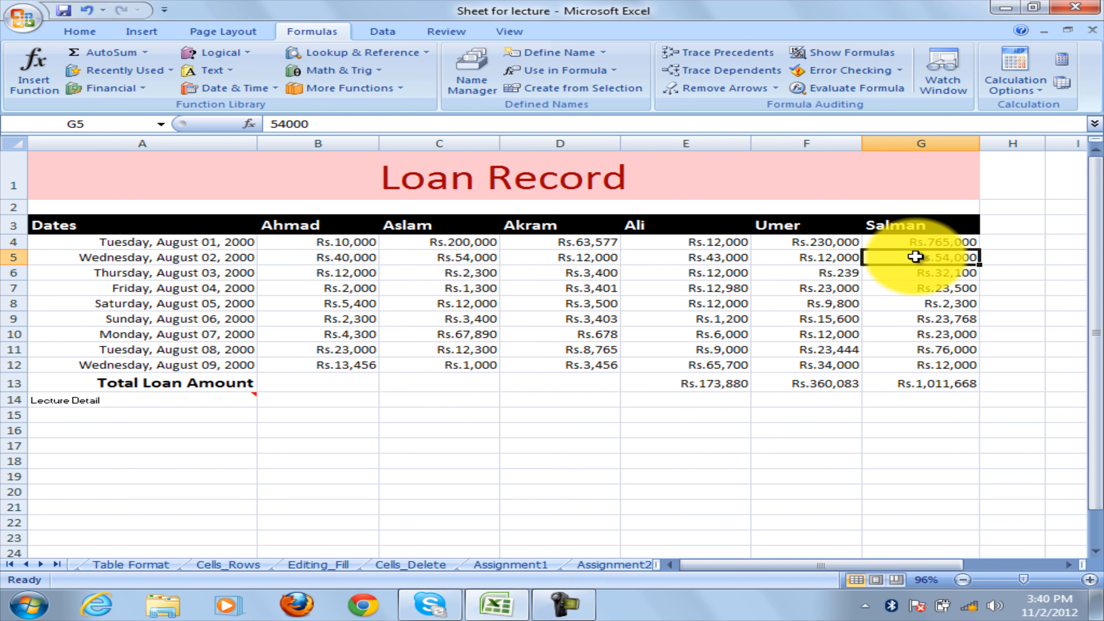
Inspect the SUM formula in E13 and the range E4:E12 that it adds up.
click(711, 386)
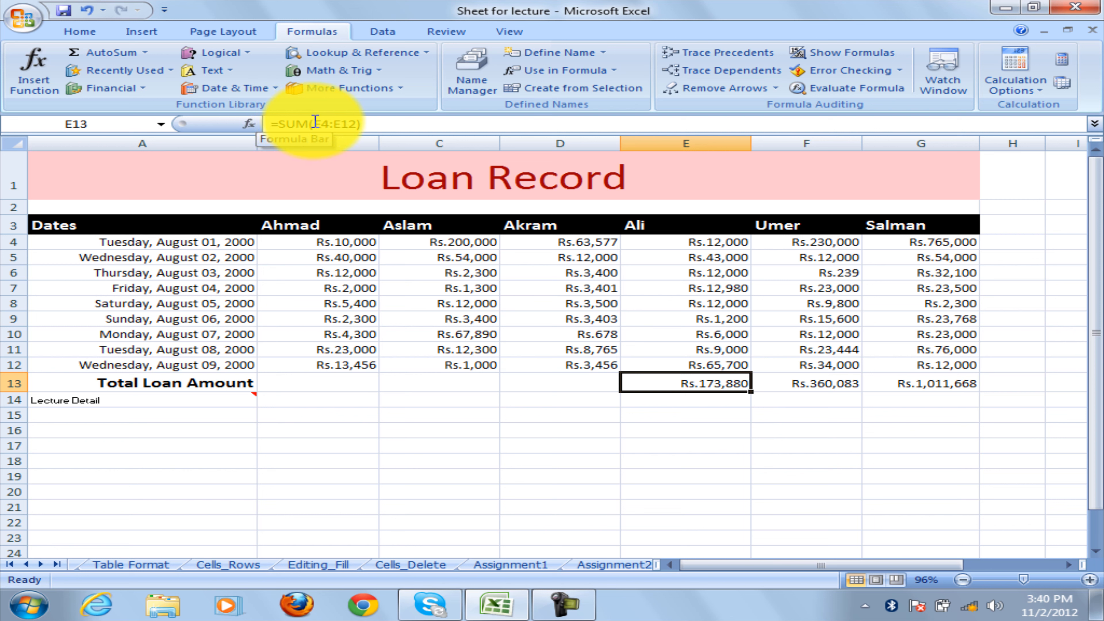
drag(315, 122, 355, 120)
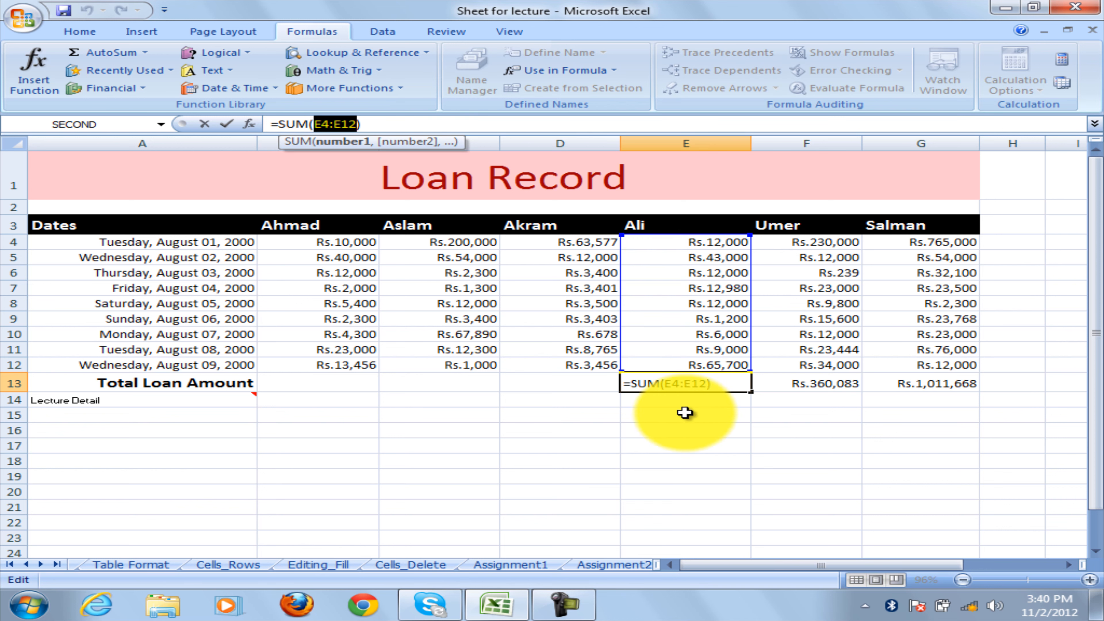
key(Escape)
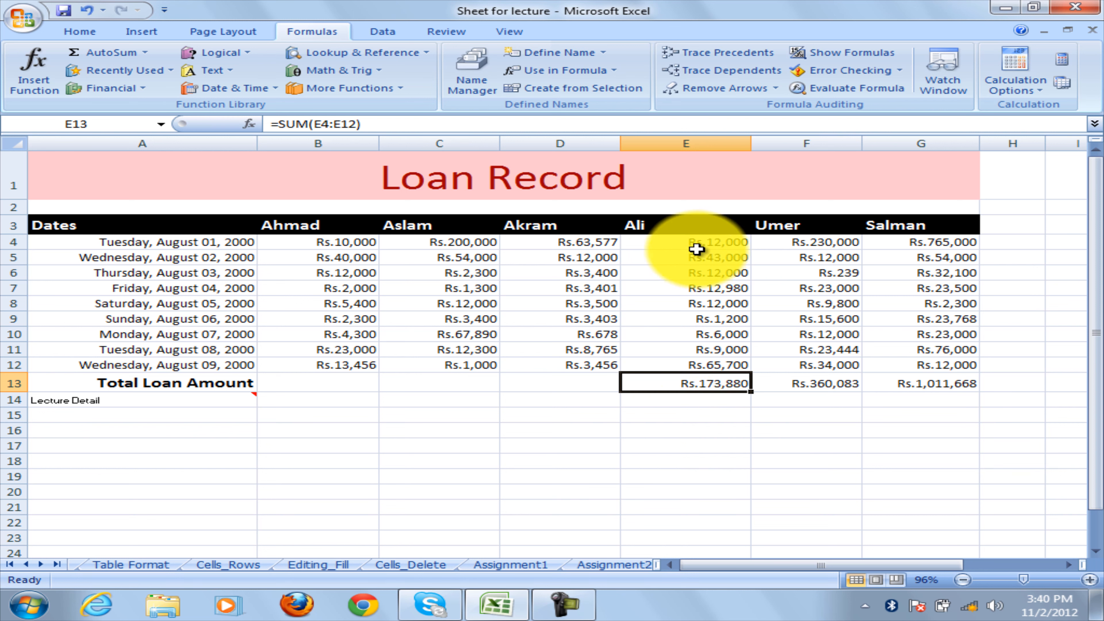
drag(697, 245, 704, 359)
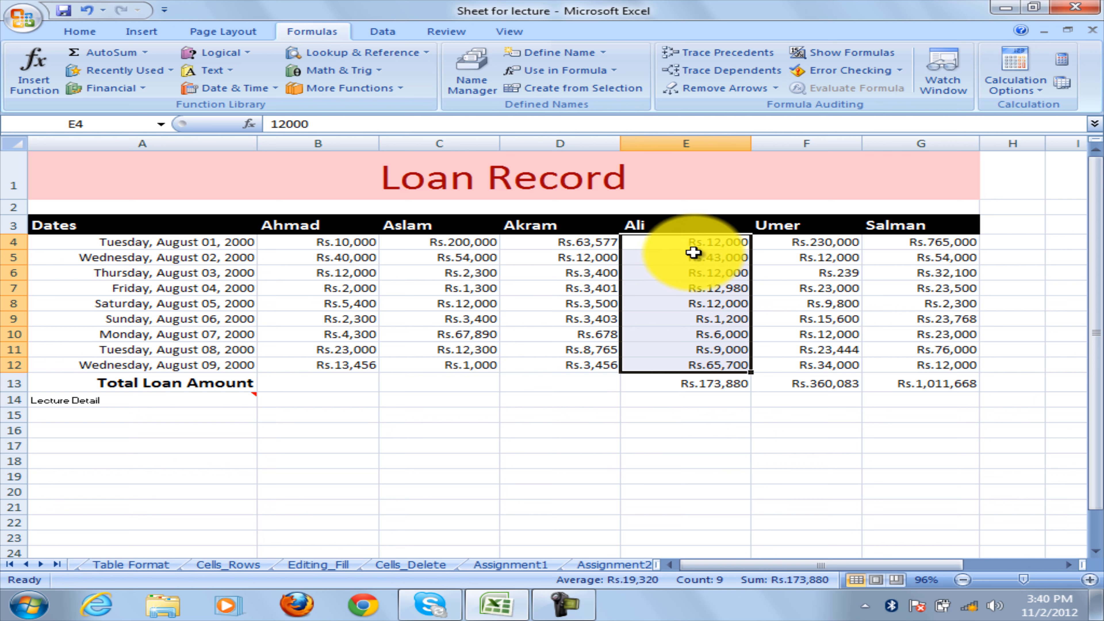
Review the loan amounts in B4:B12 and select the column's empty total cell B13.
click(332, 379)
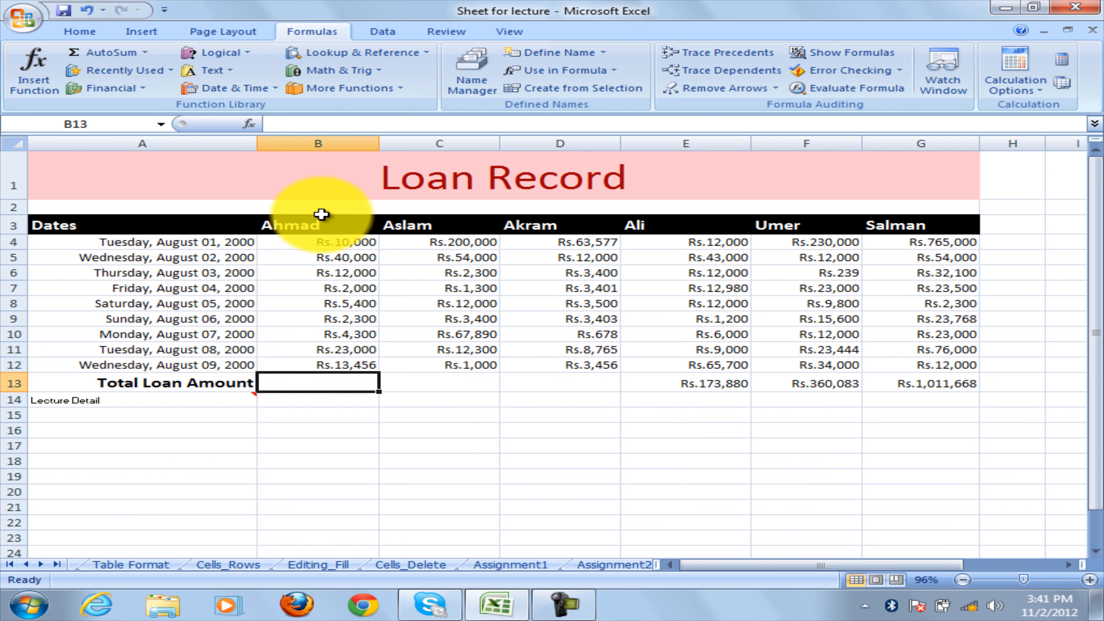
click(343, 242)
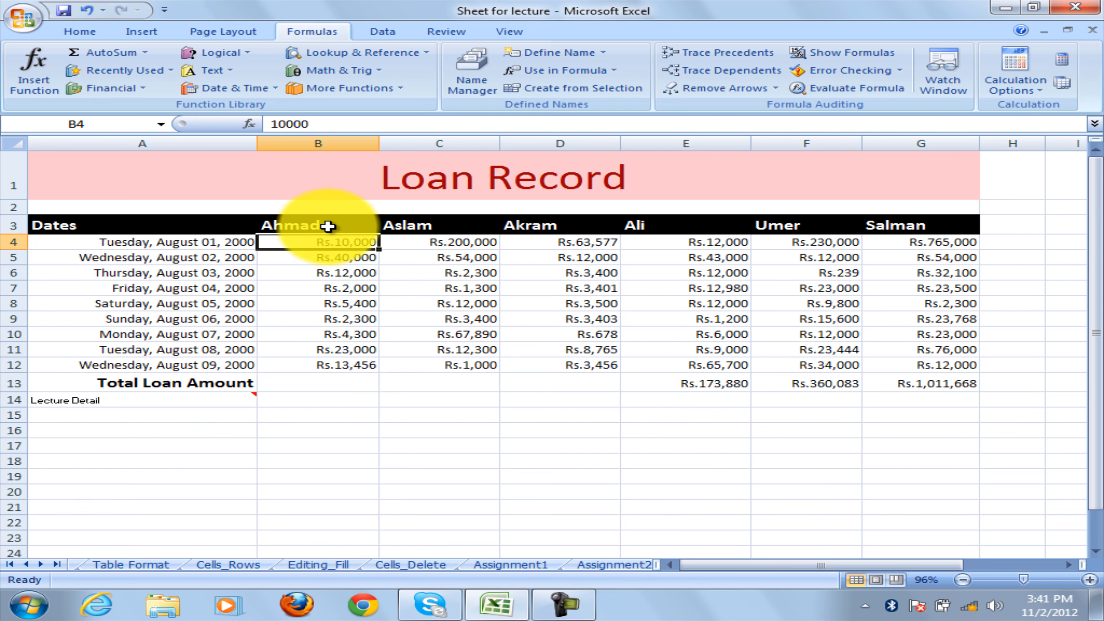
drag(328, 239, 345, 362)
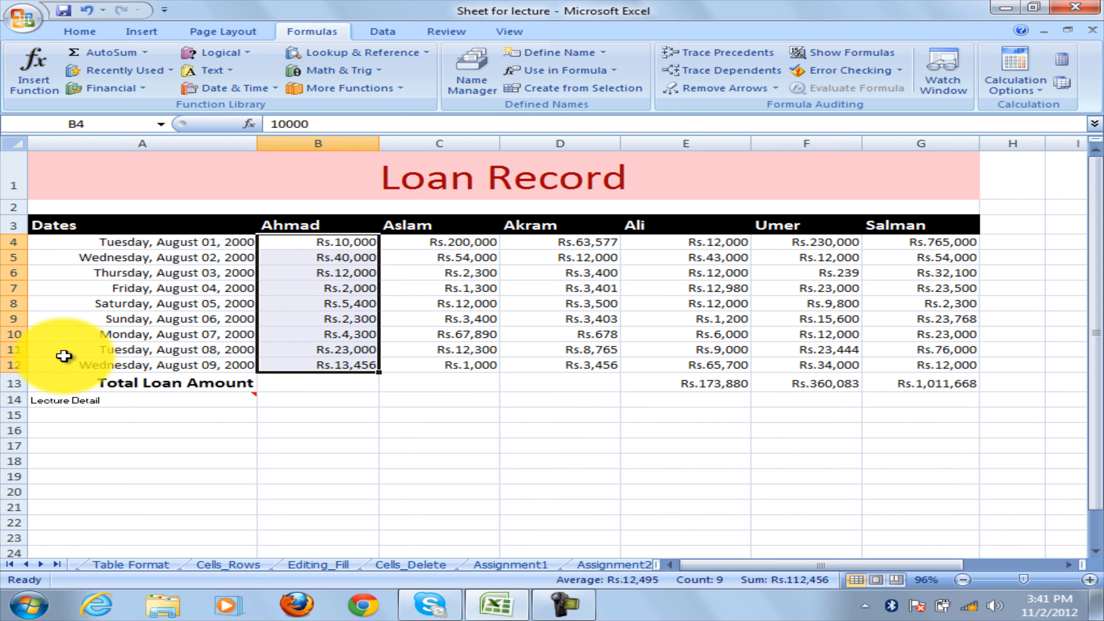
click(337, 383)
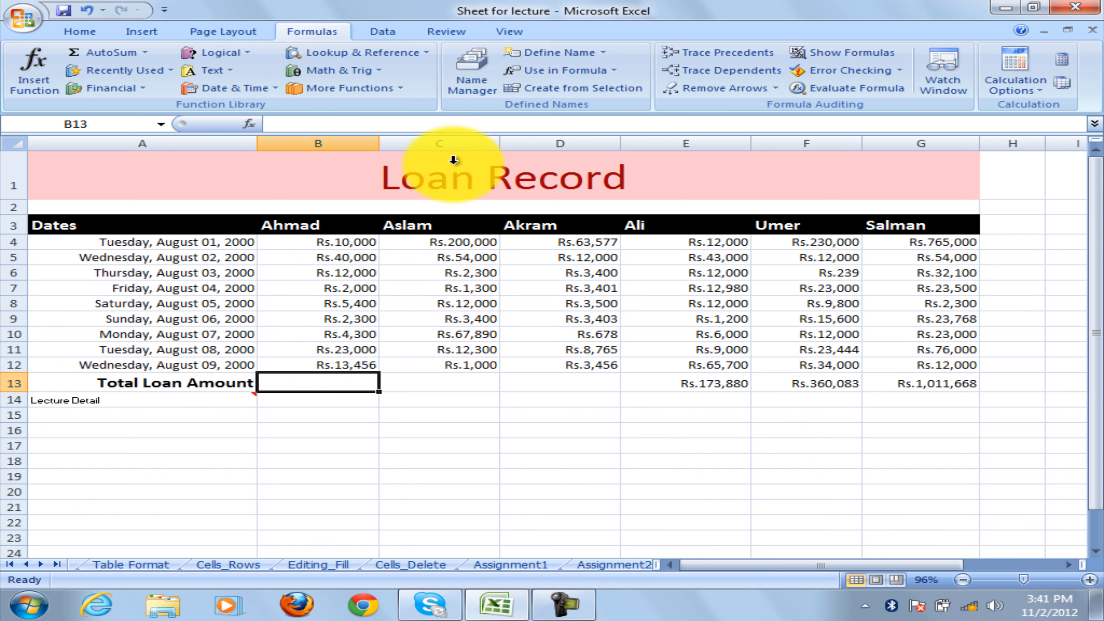
click(567, 59)
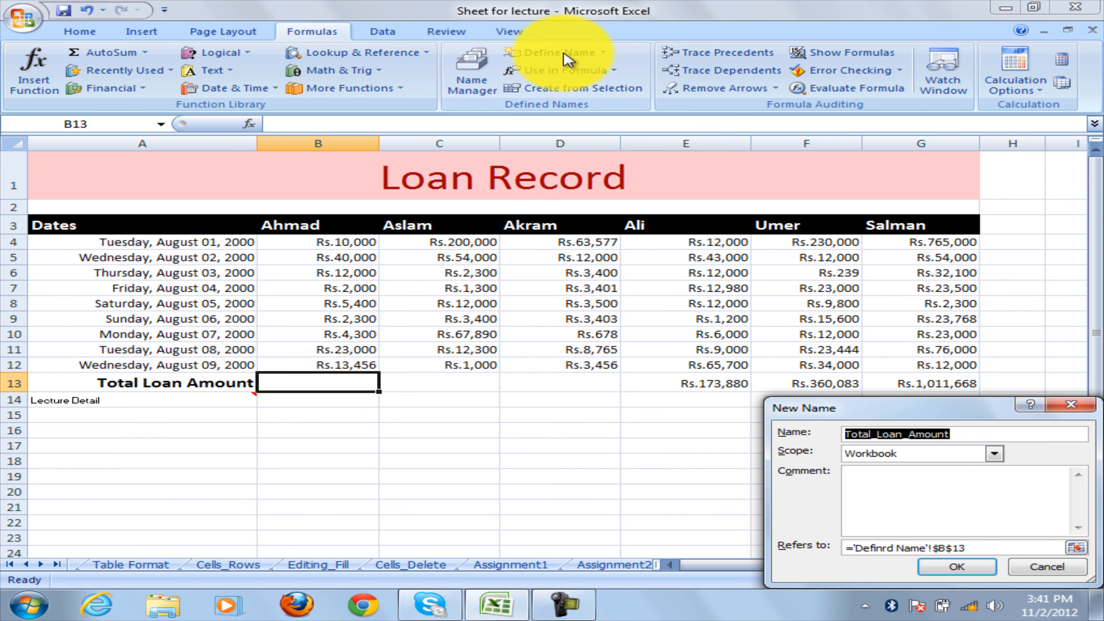
drag(923, 421, 493, 270)
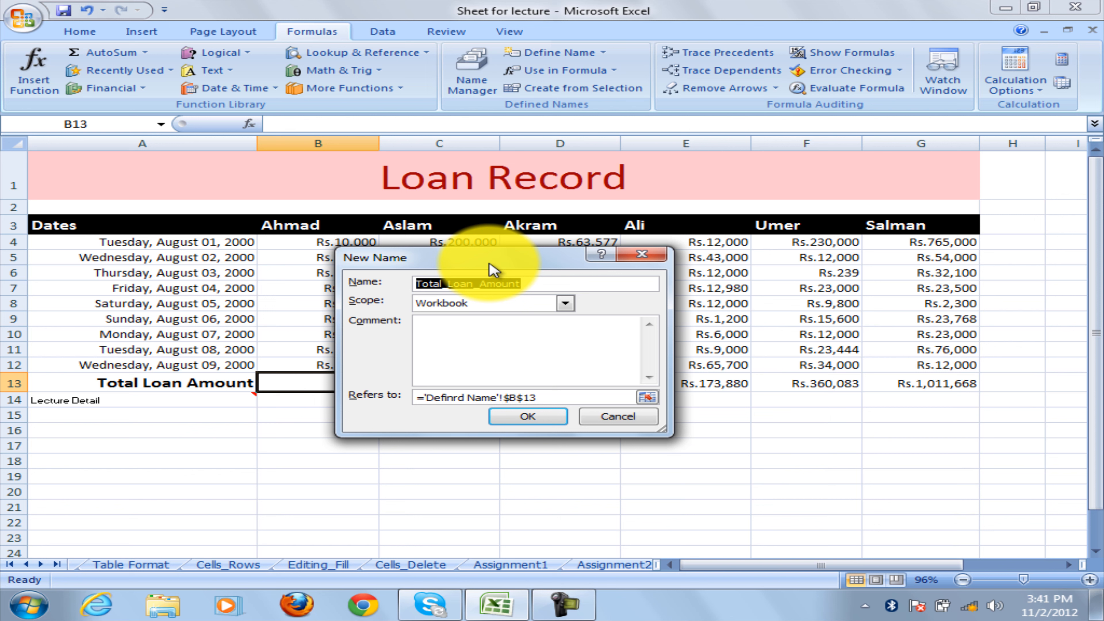
click(465, 286)
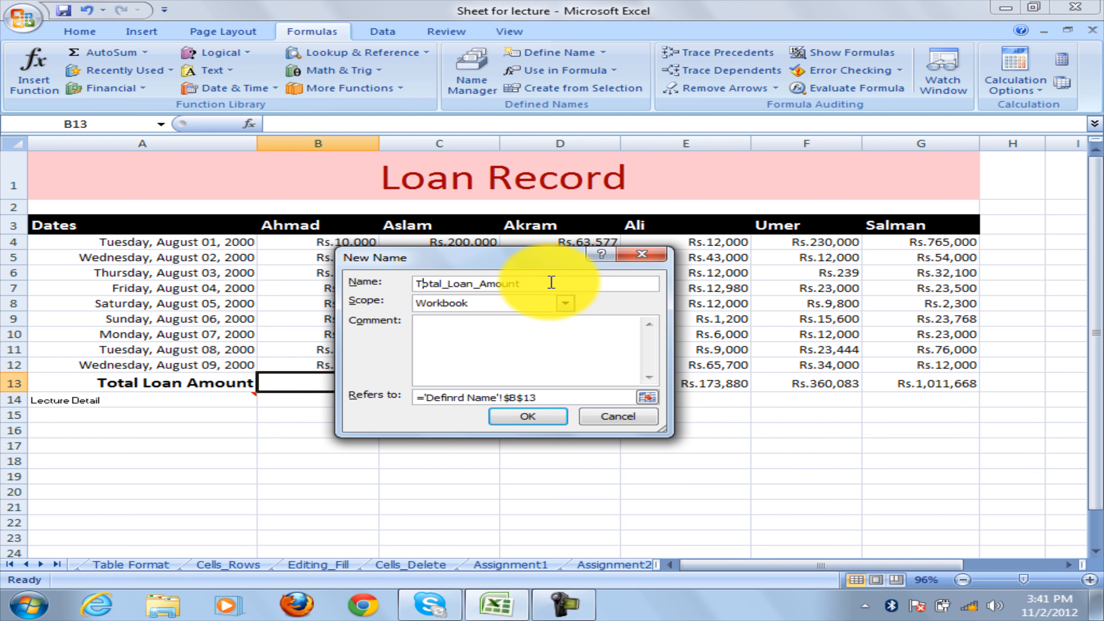
drag(432, 261, 595, 281)
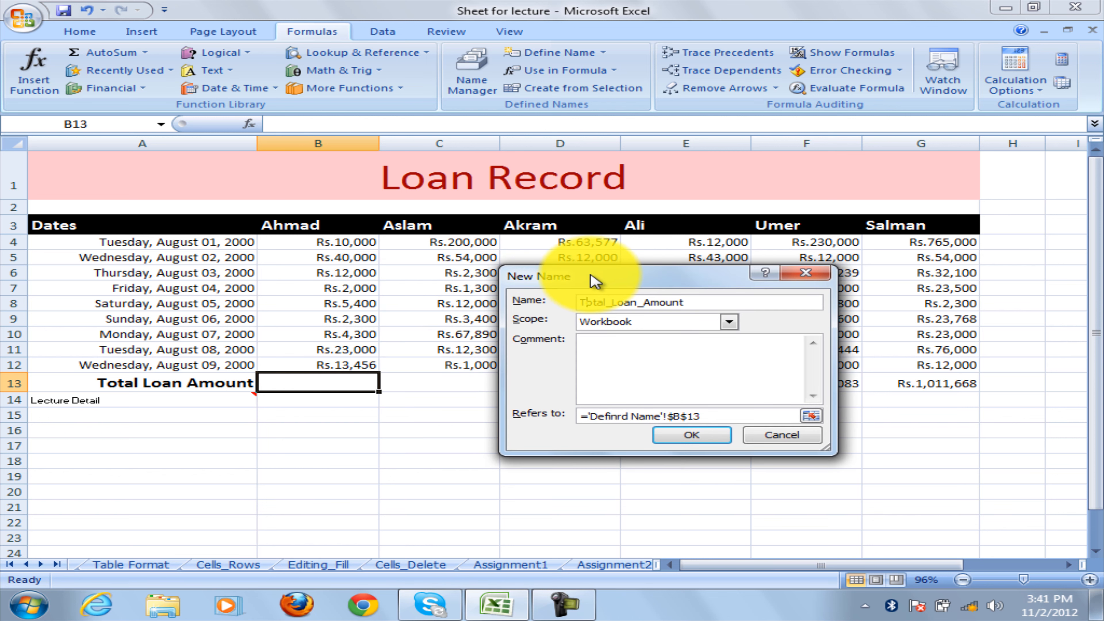
click(776, 435)
Delete the two workbook-level defined names that refer to #REF! in the Name Manager.
click(468, 72)
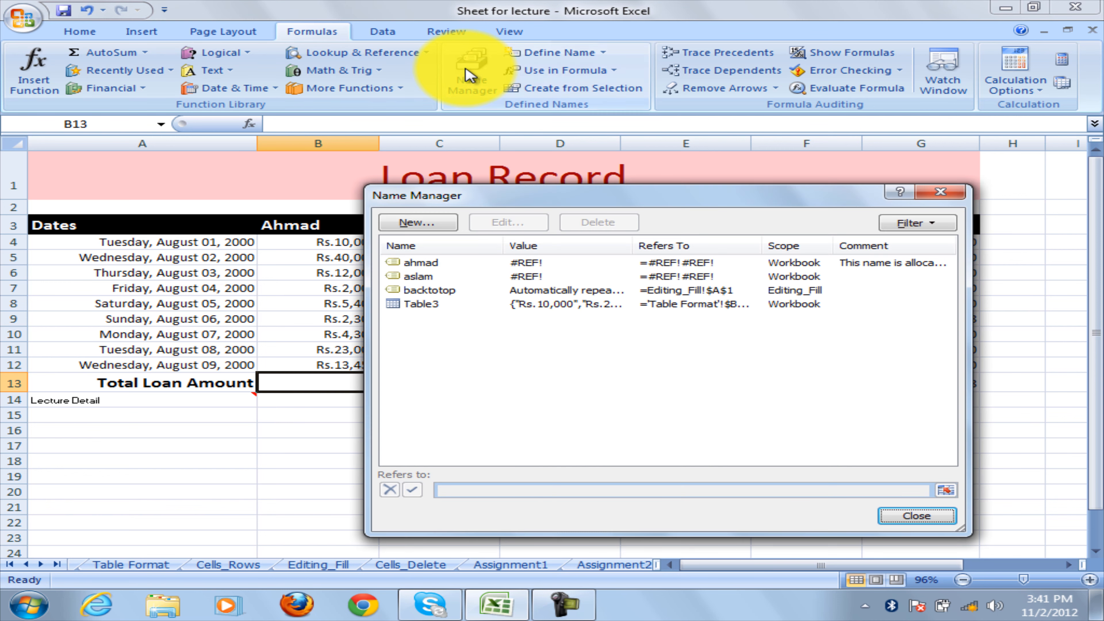
click(423, 263)
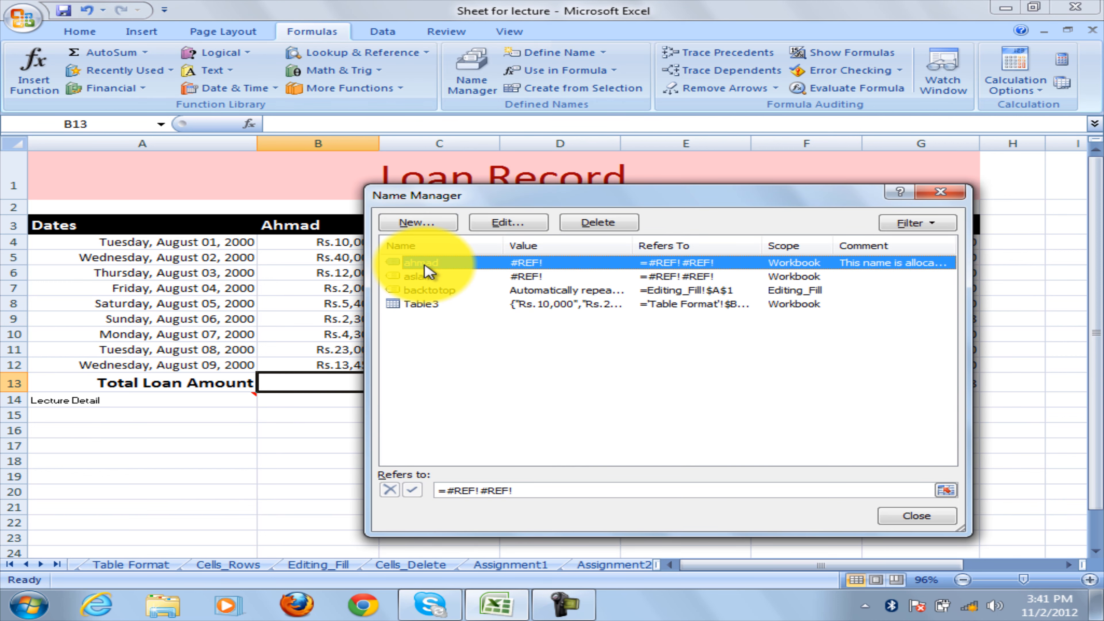
click(598, 223)
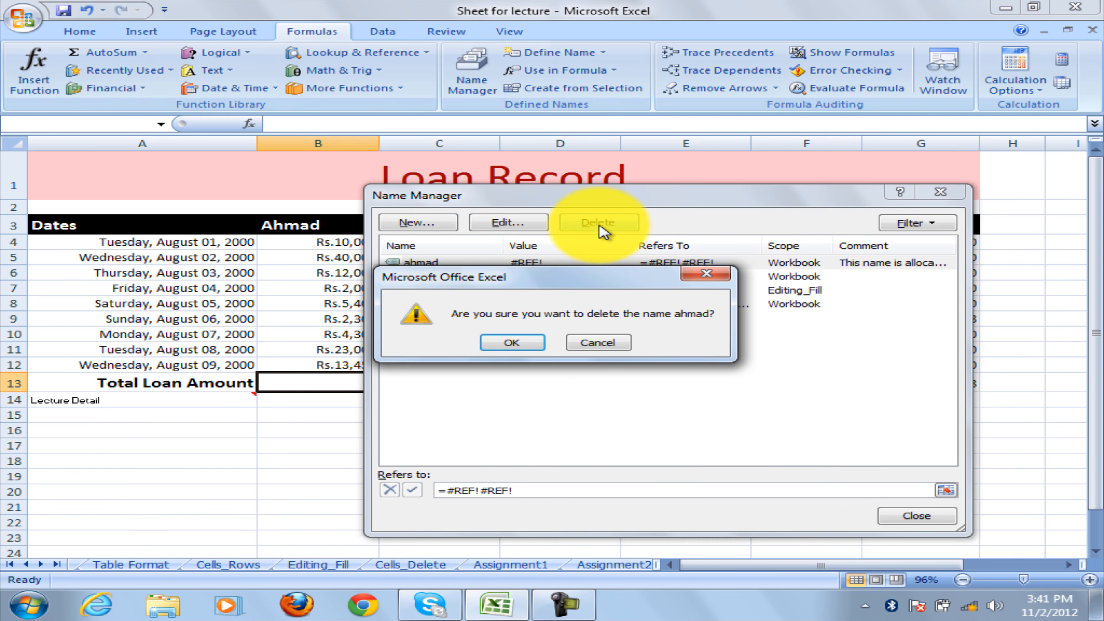
click(512, 343)
click(517, 263)
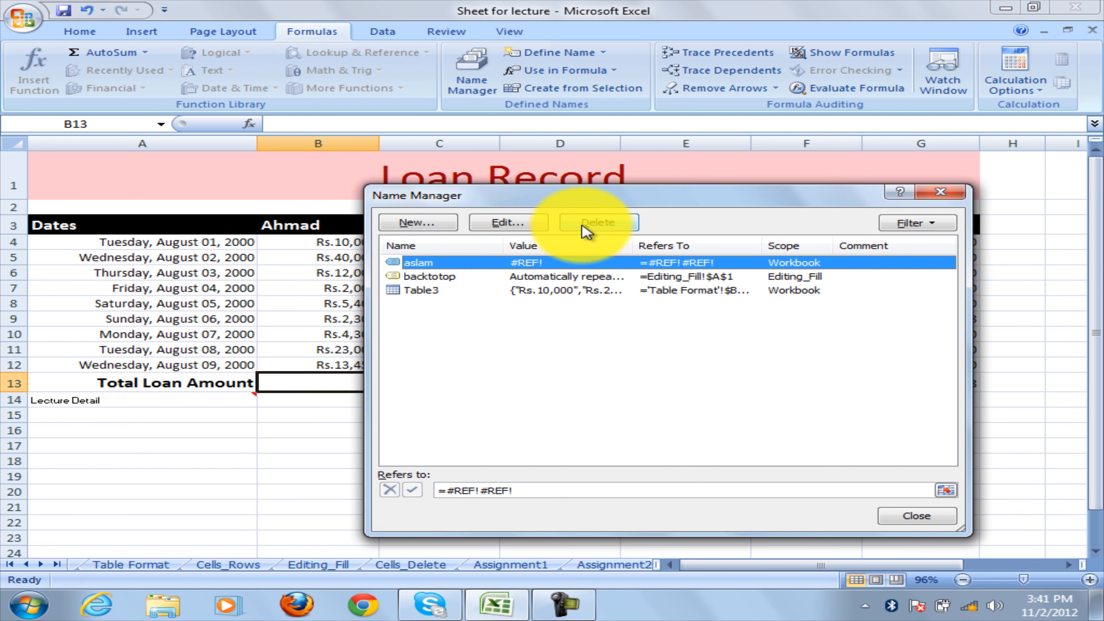
click(598, 222)
click(511, 343)
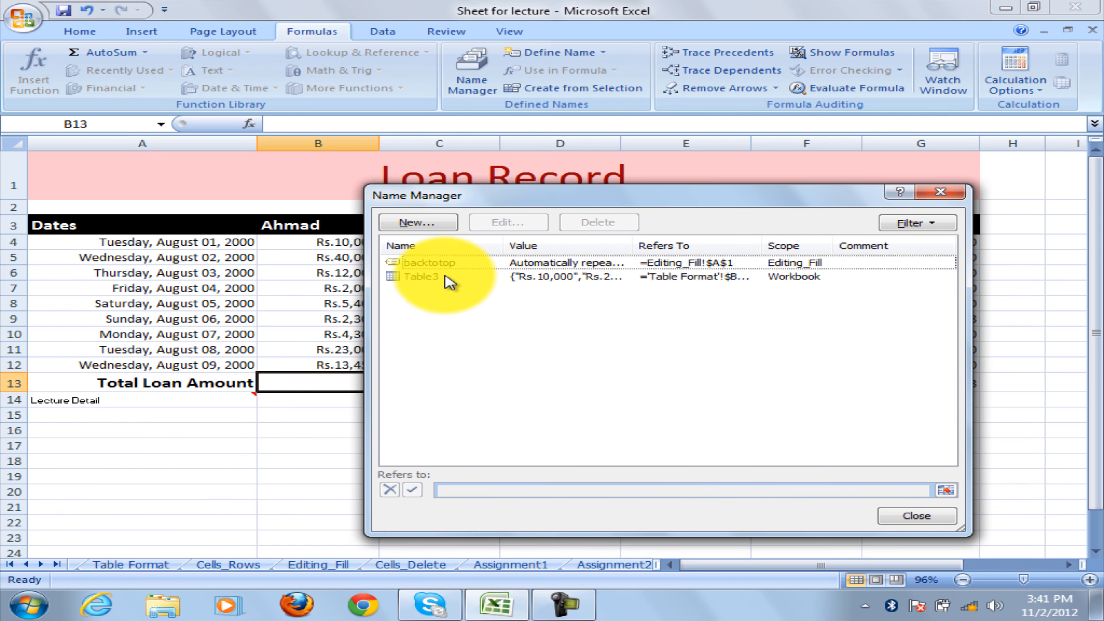
Delete the defined name backtotop and close the Name Manager.
click(495, 262)
click(578, 222)
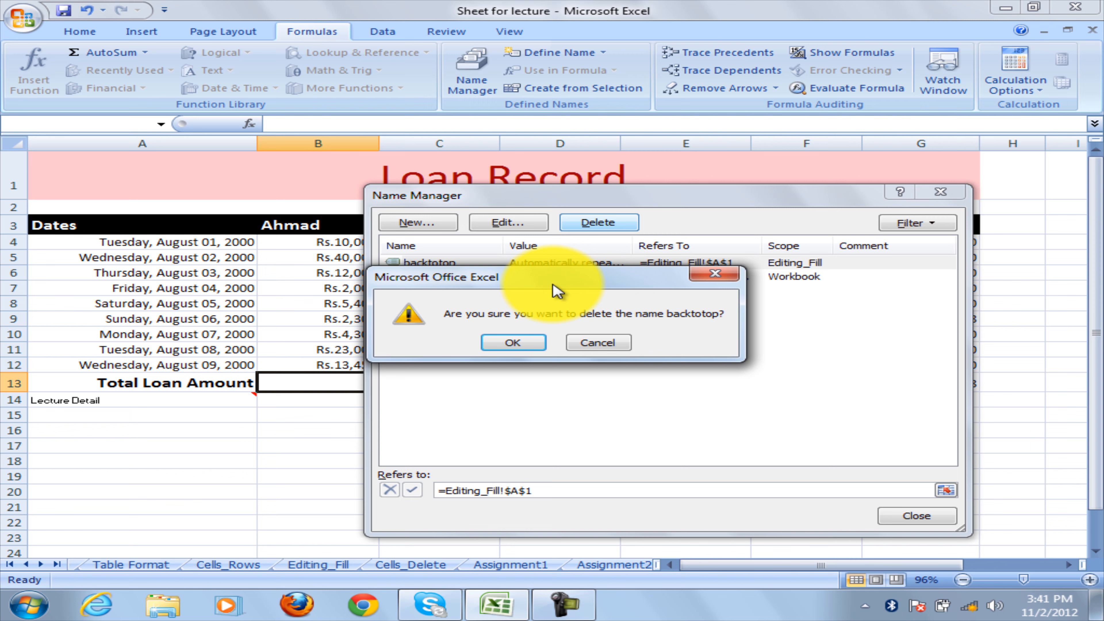
click(511, 342)
click(447, 272)
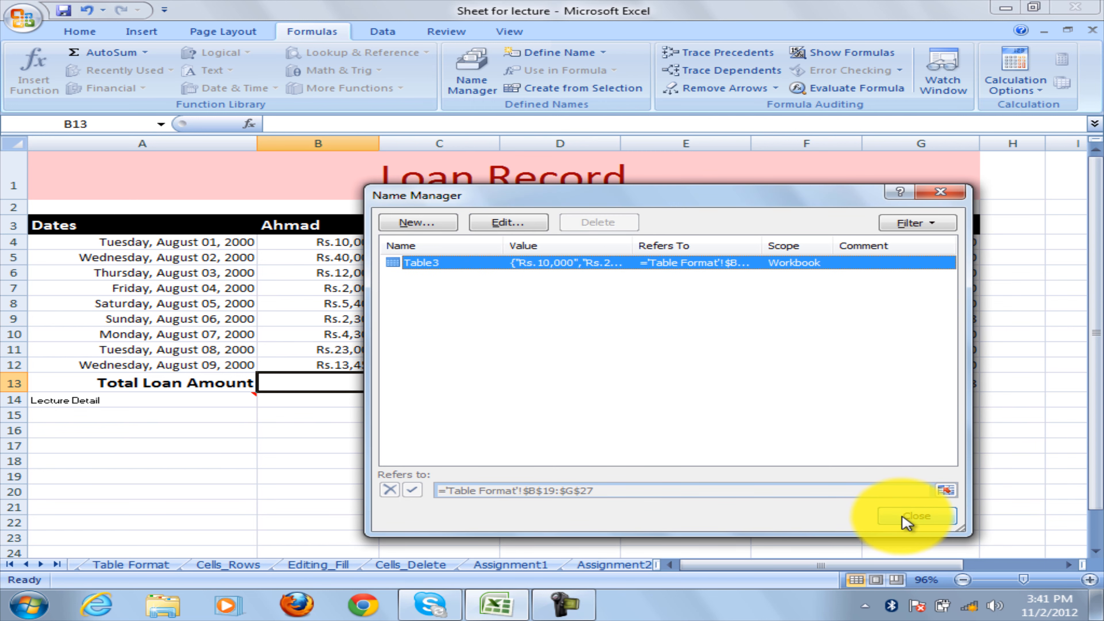
click(917, 517)
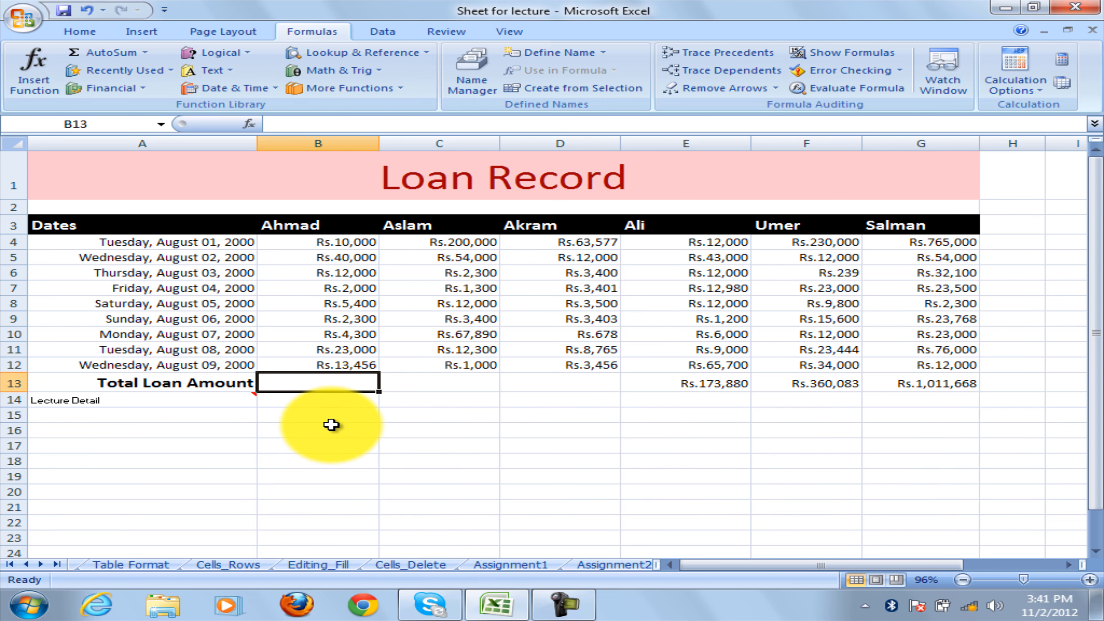
Start defining a new name for cell B13, entering the first name from the column B header in lowercase.
click(565, 56)
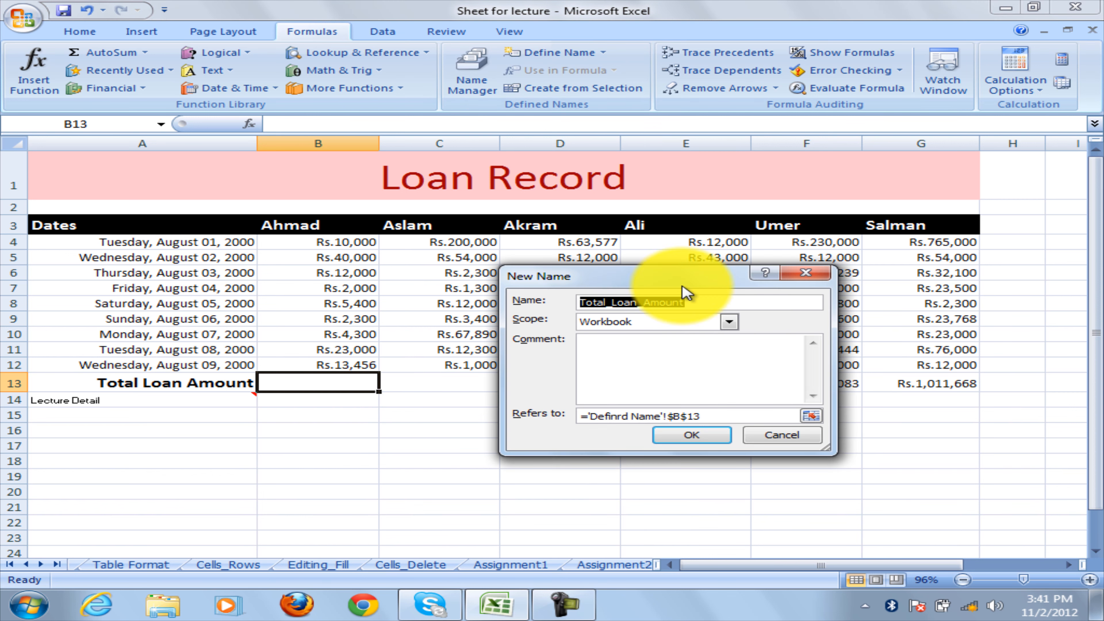
click(583, 303)
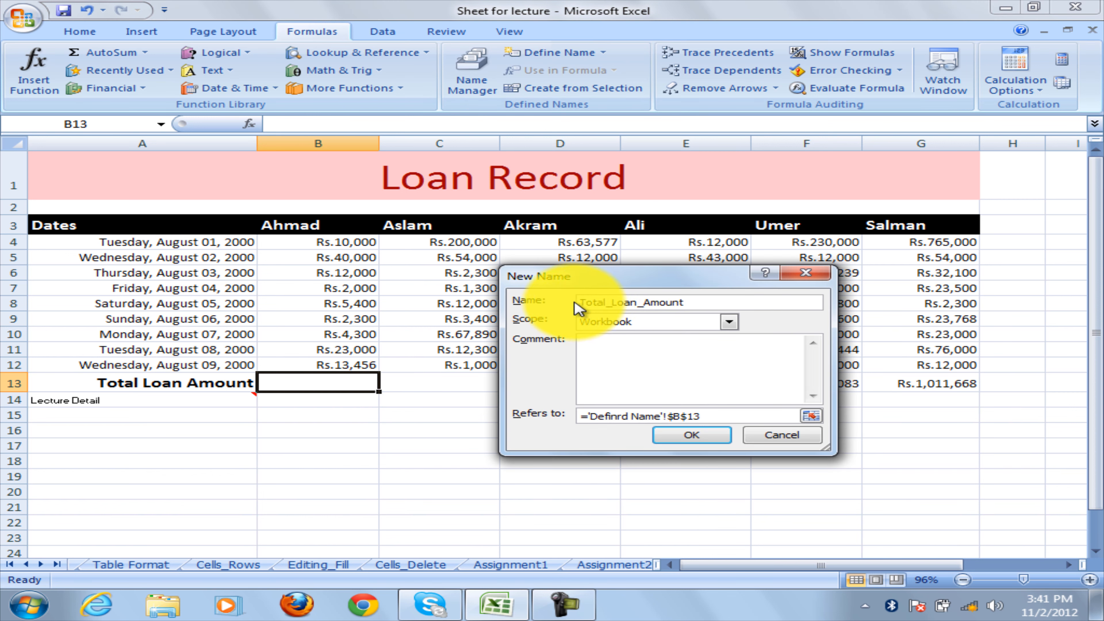
double_click(714, 301)
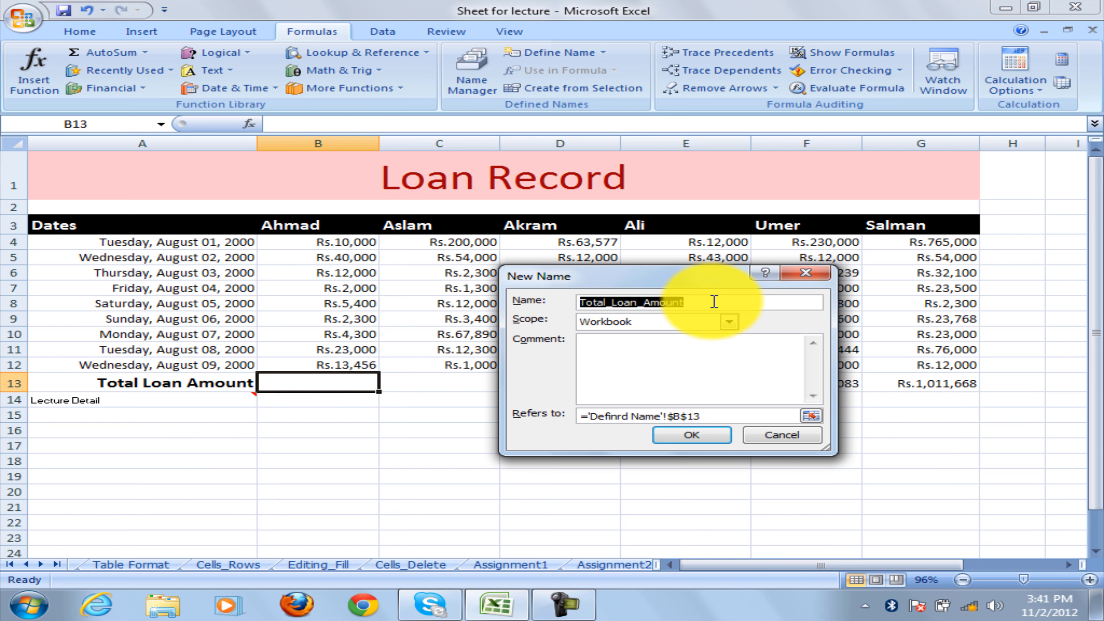
text(ahmad)
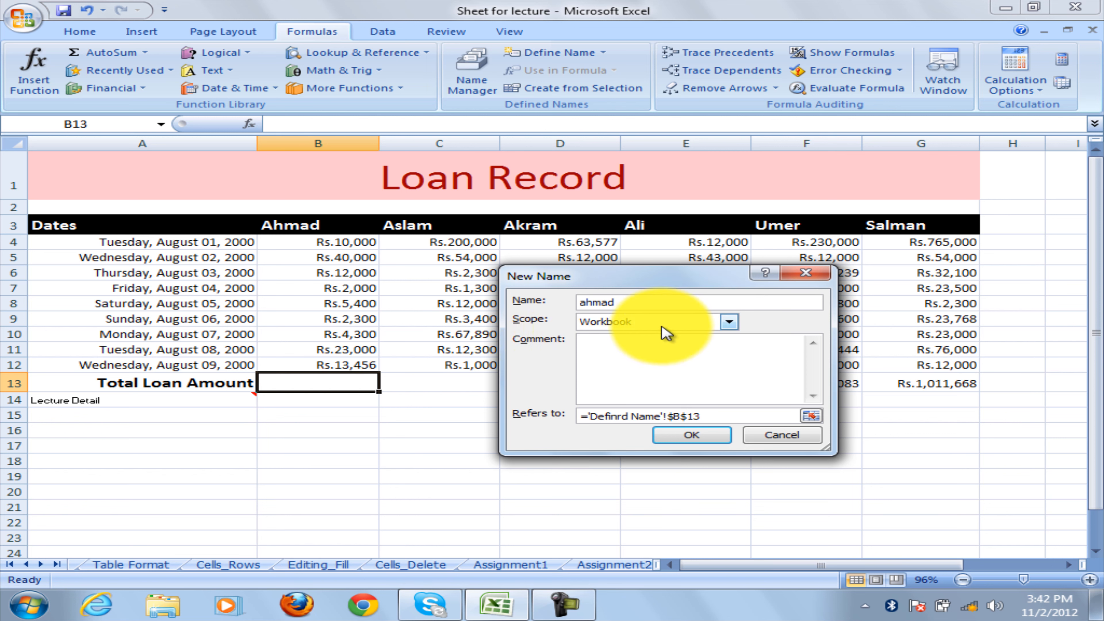
drag(687, 281, 687, 264)
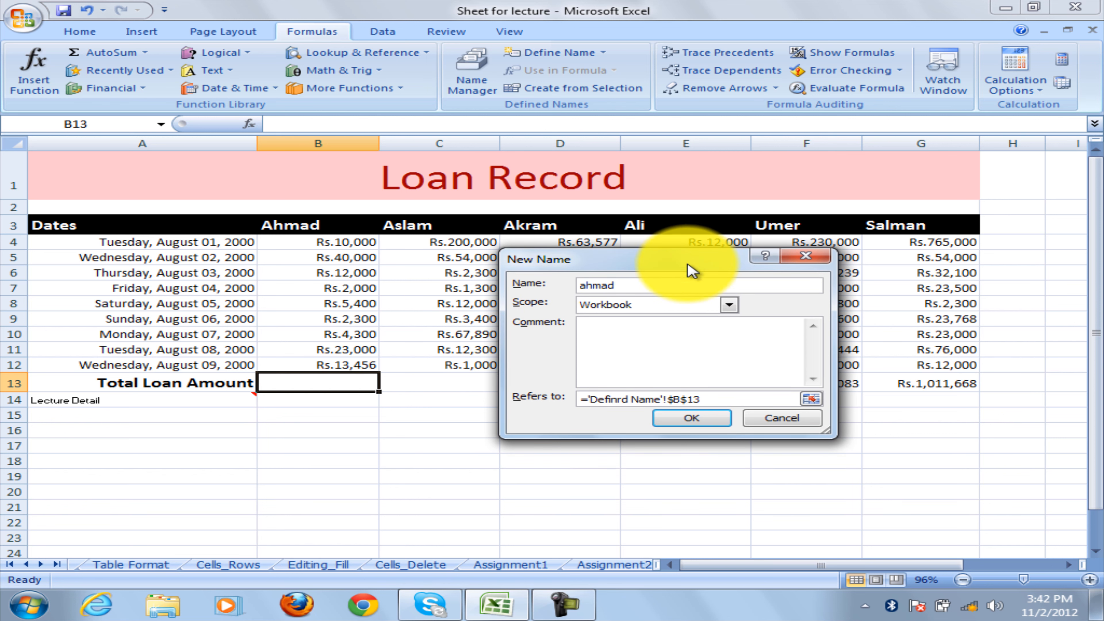
Review the available scopes for the new name and choose Workbook.
click(729, 306)
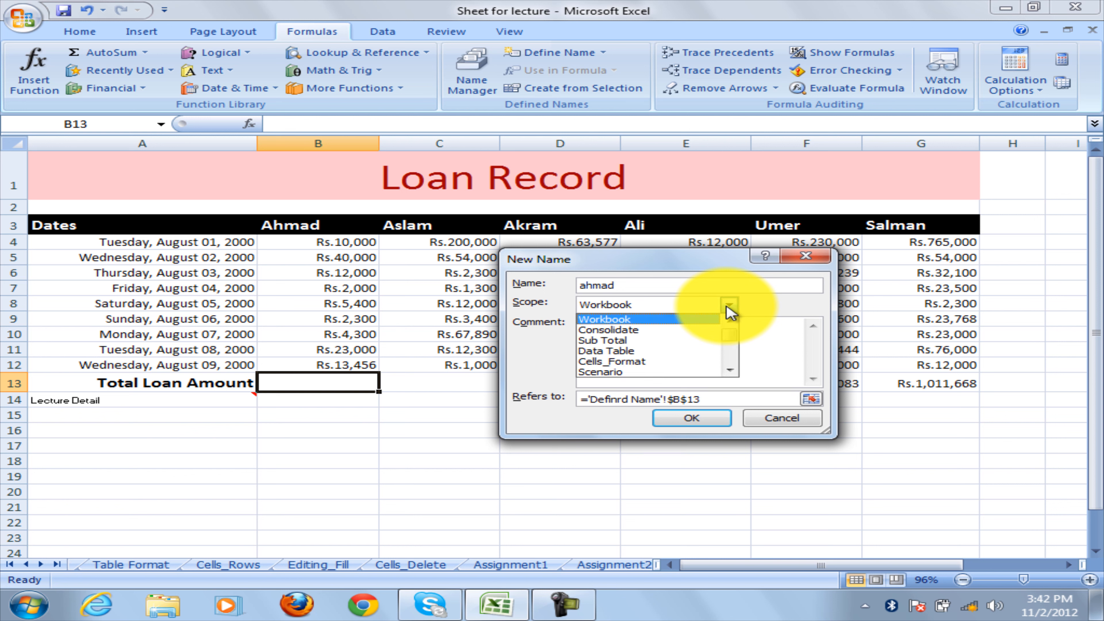
drag(729, 335, 729, 308)
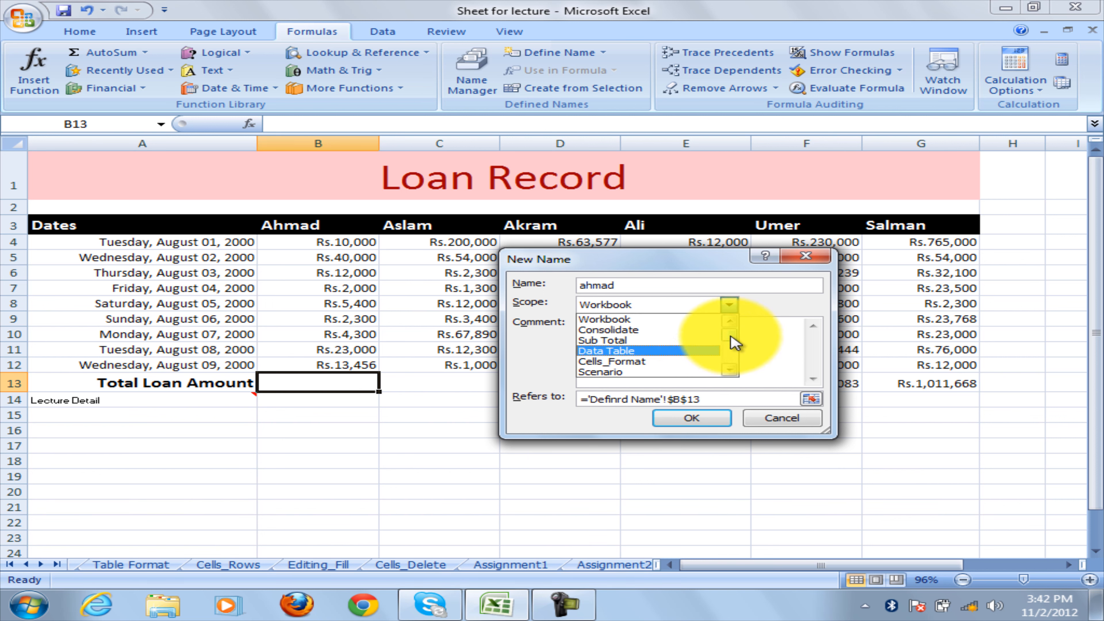
click(638, 317)
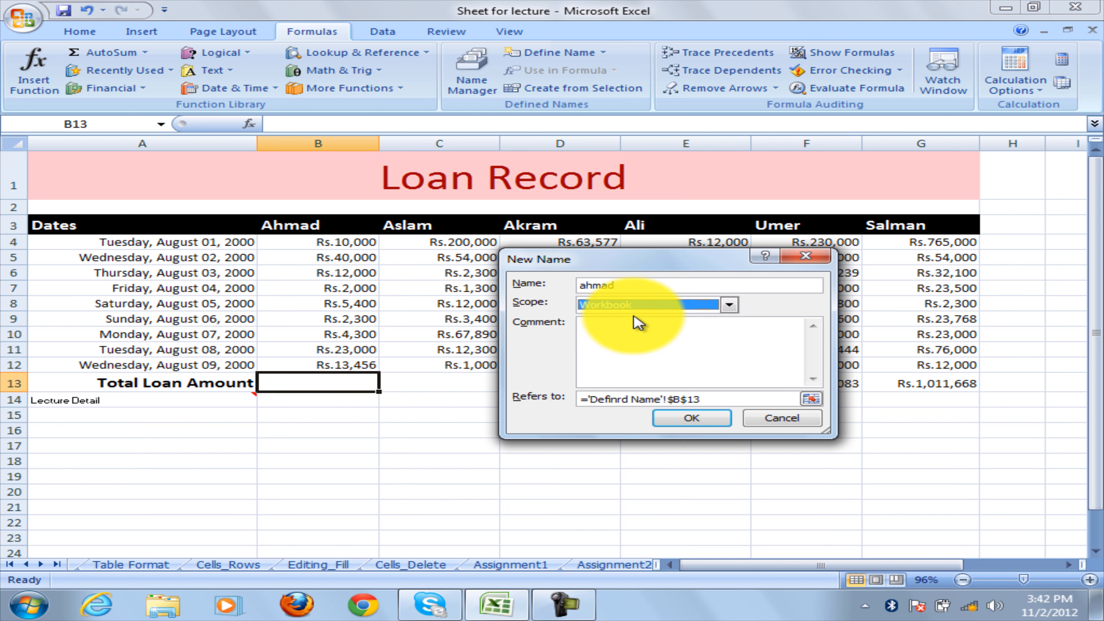
Add a comment to the new name stating that it relates to the loan of the person in column B.
click(642, 342)
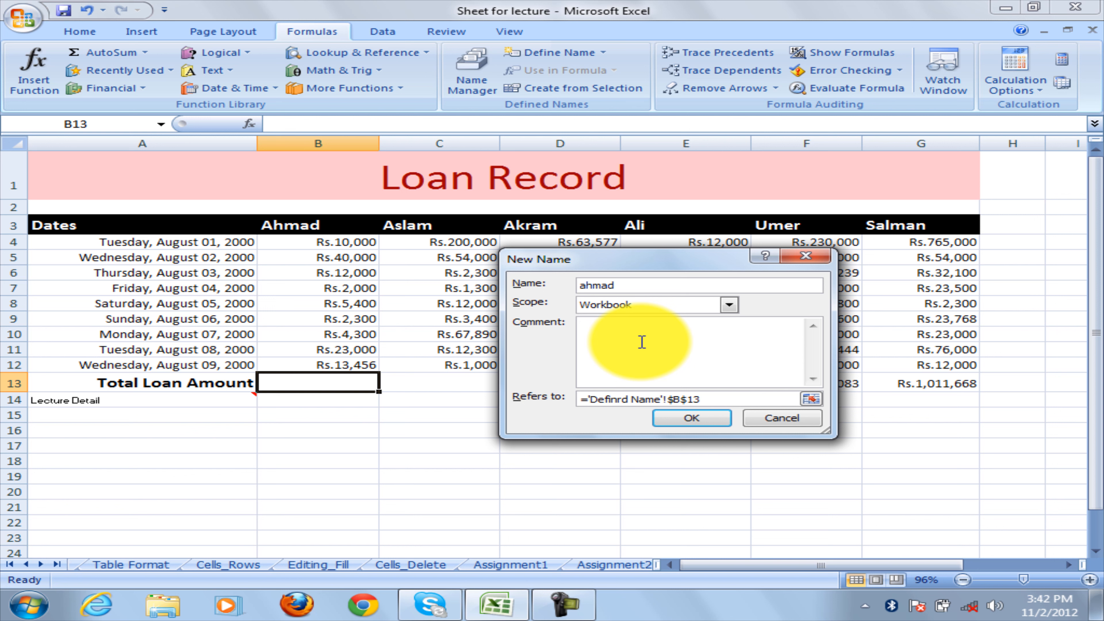
text(his name relates to the s)
key(BackSpace)
key(BackSpace)
key(BackSpace)
text(ahmad loa)
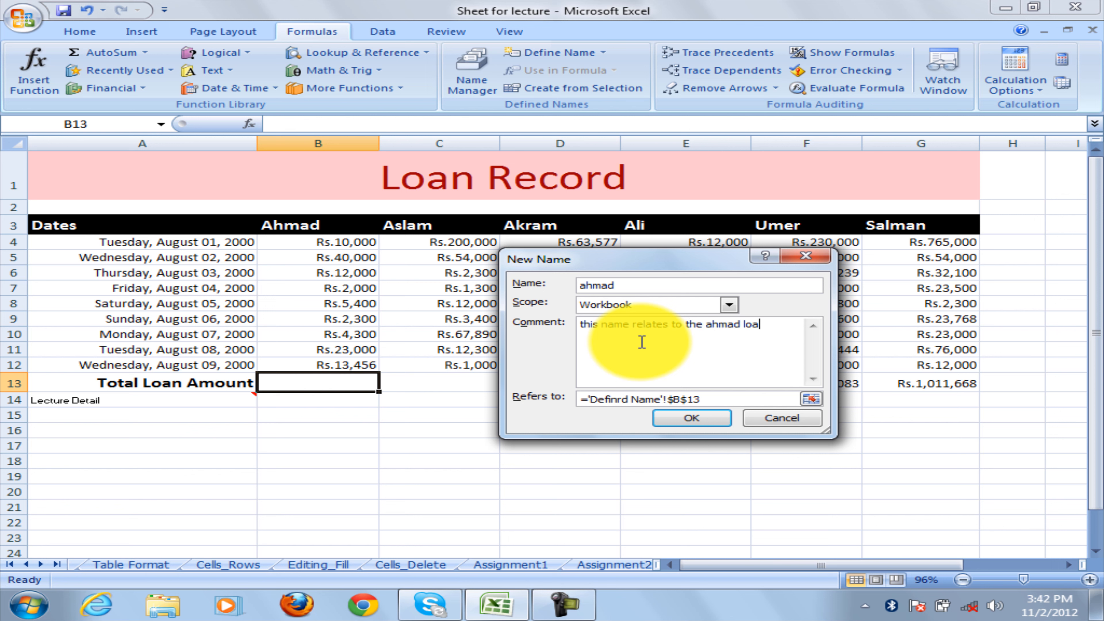
text(n)
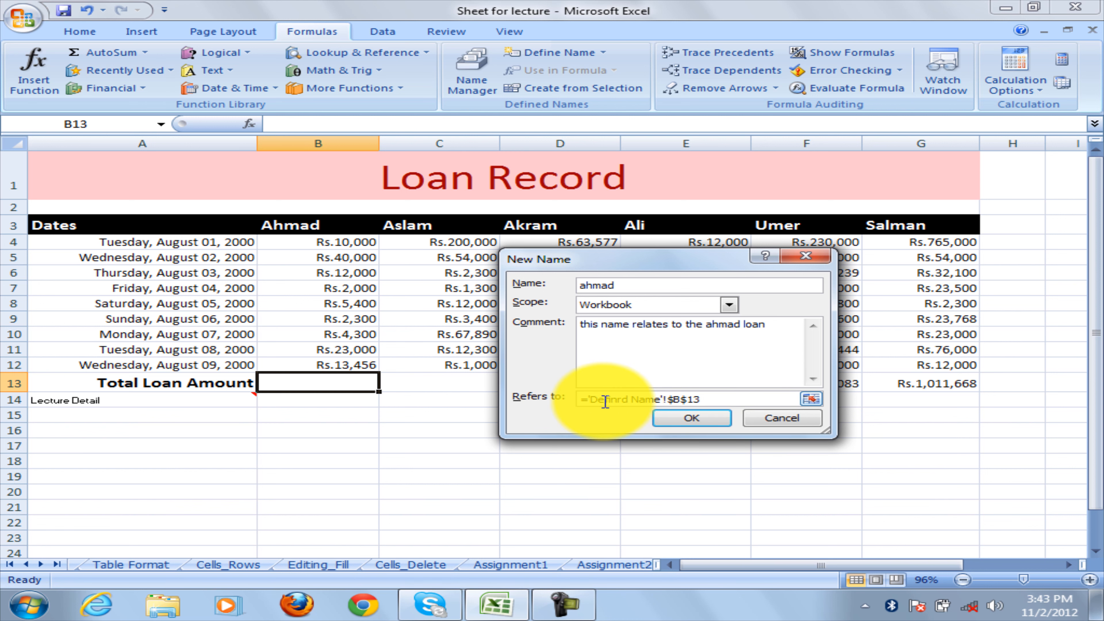
Set the new name to refer to the loan amounts in B4:B12 and create it.
click(811, 399)
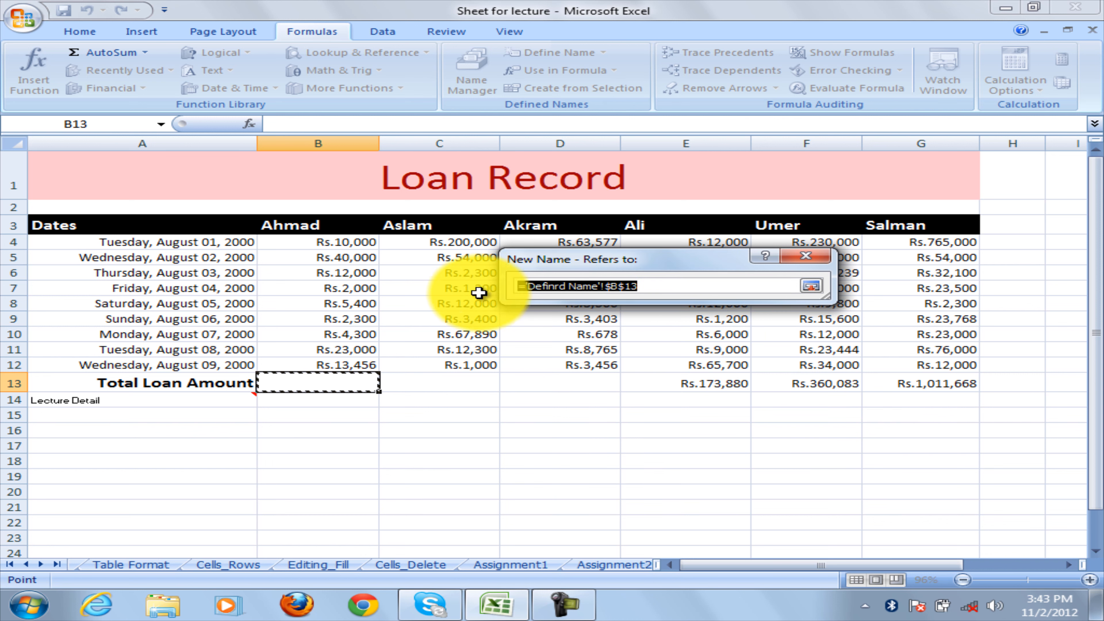
drag(311, 240, 321, 364)
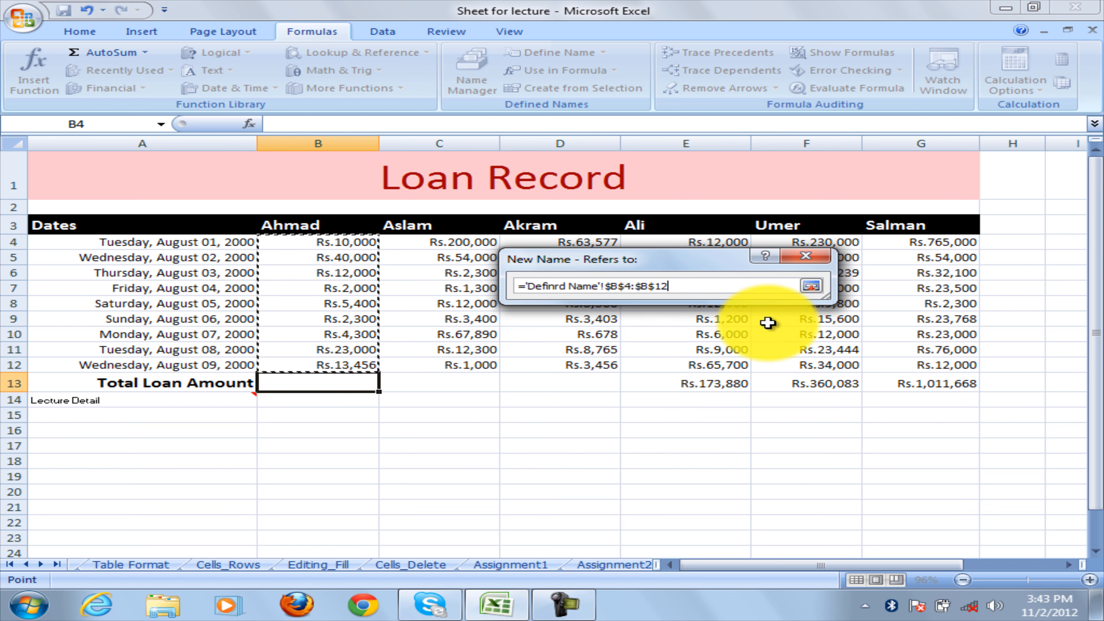
click(810, 287)
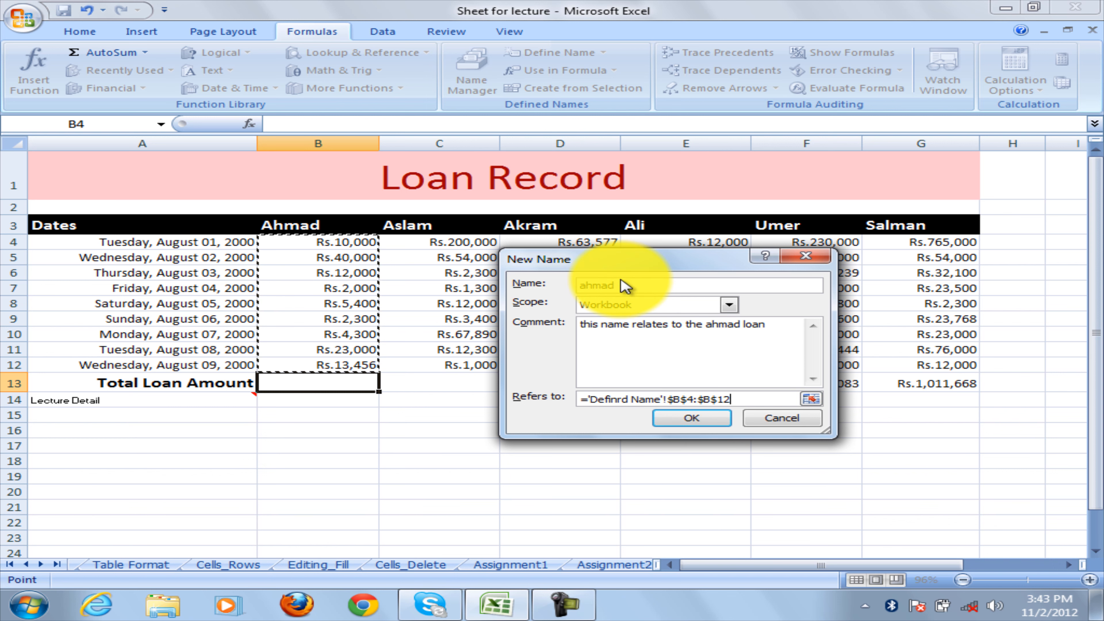
click(693, 423)
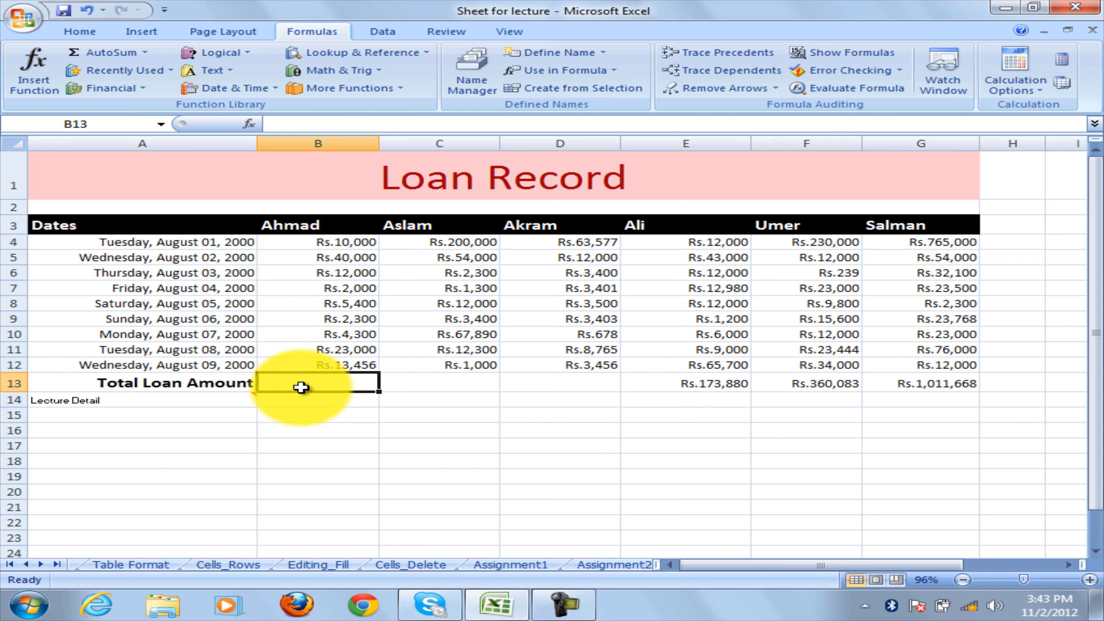
Check the range-based total formula in E13, then total column B in B13 with a SUM formula using its defined name.
click(713, 382)
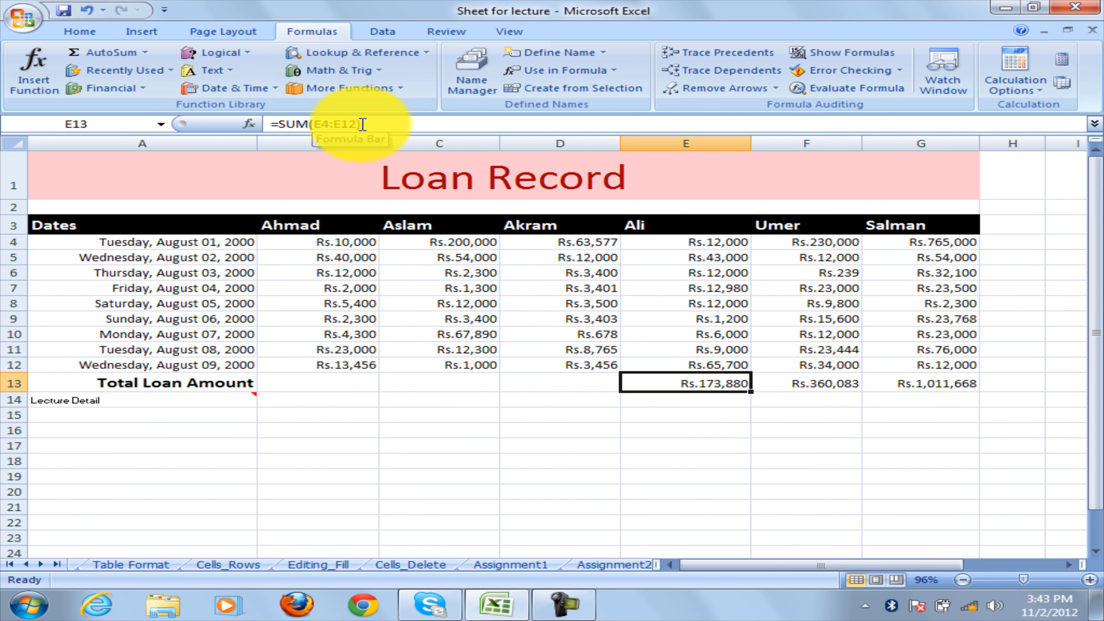
click(346, 382)
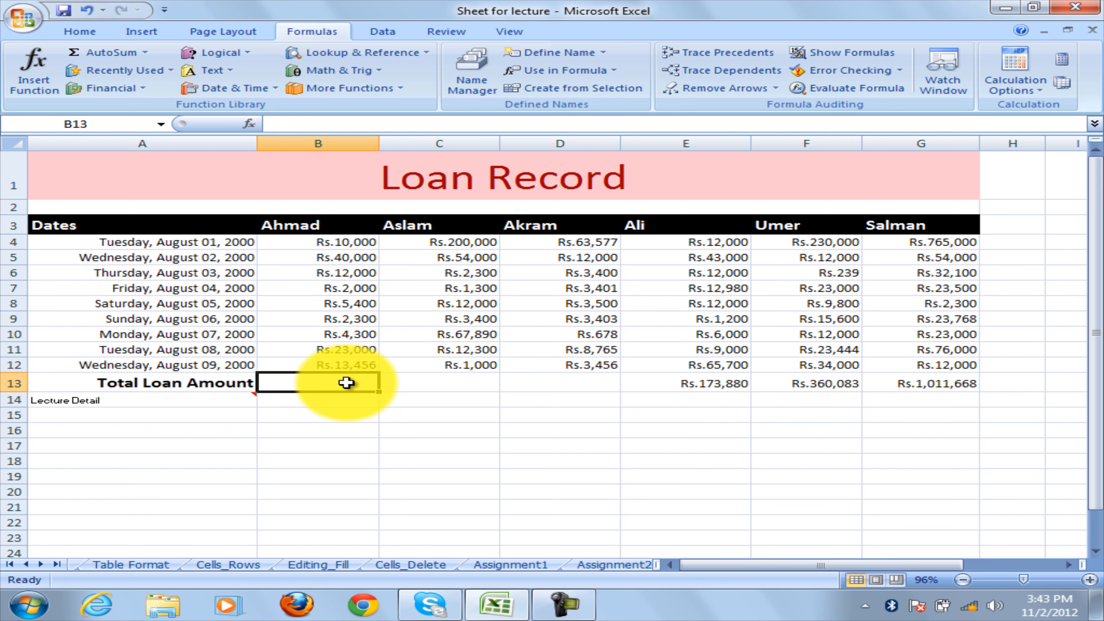
text(=)
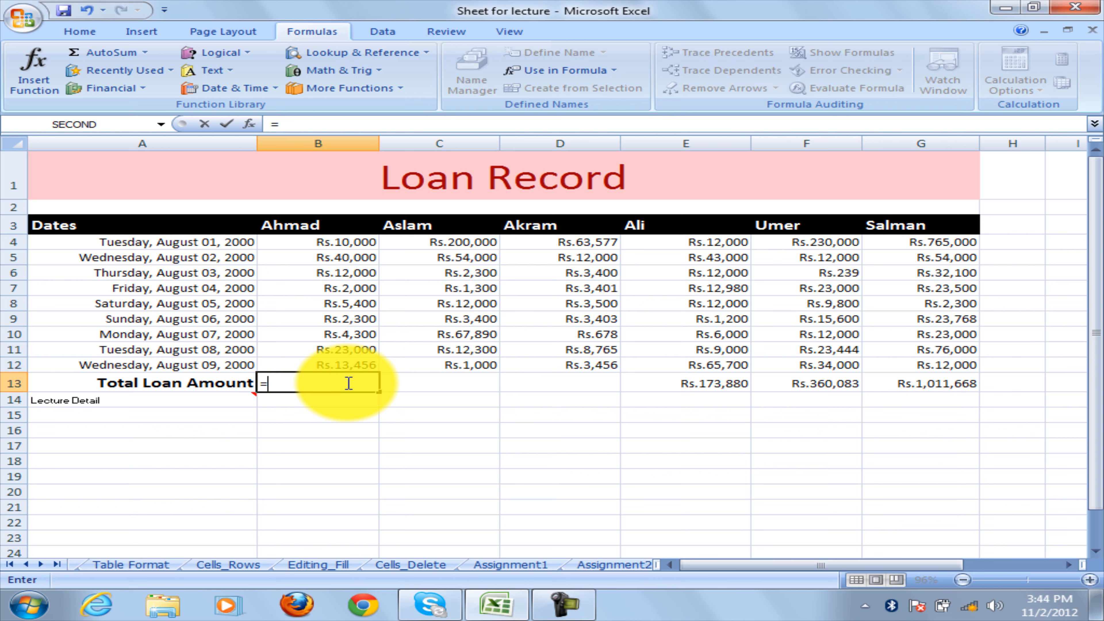
text(su)
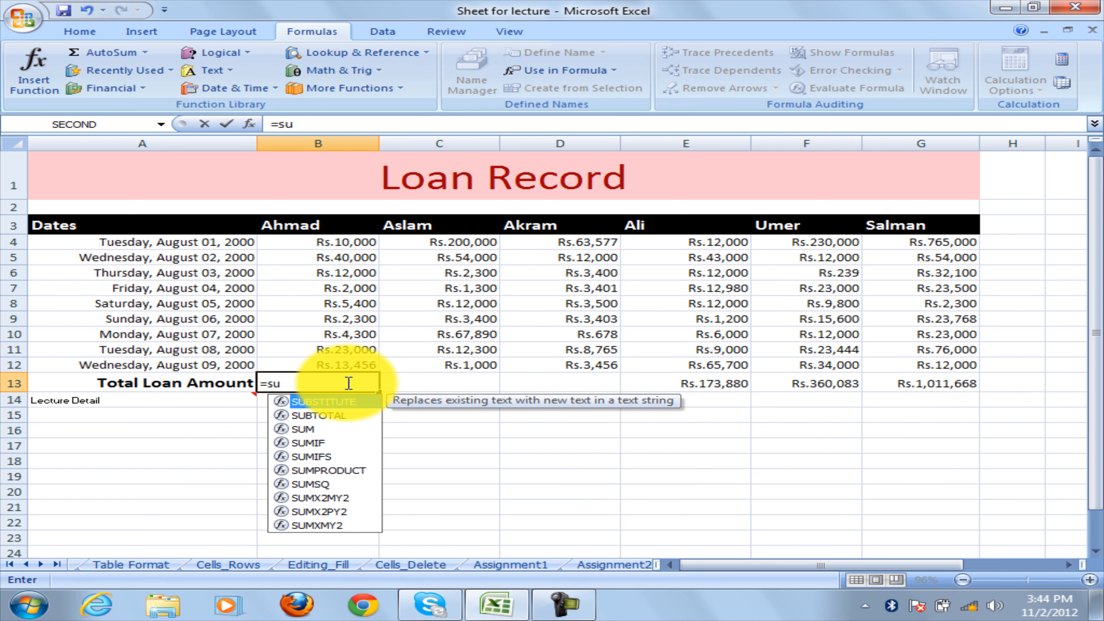
text(m()
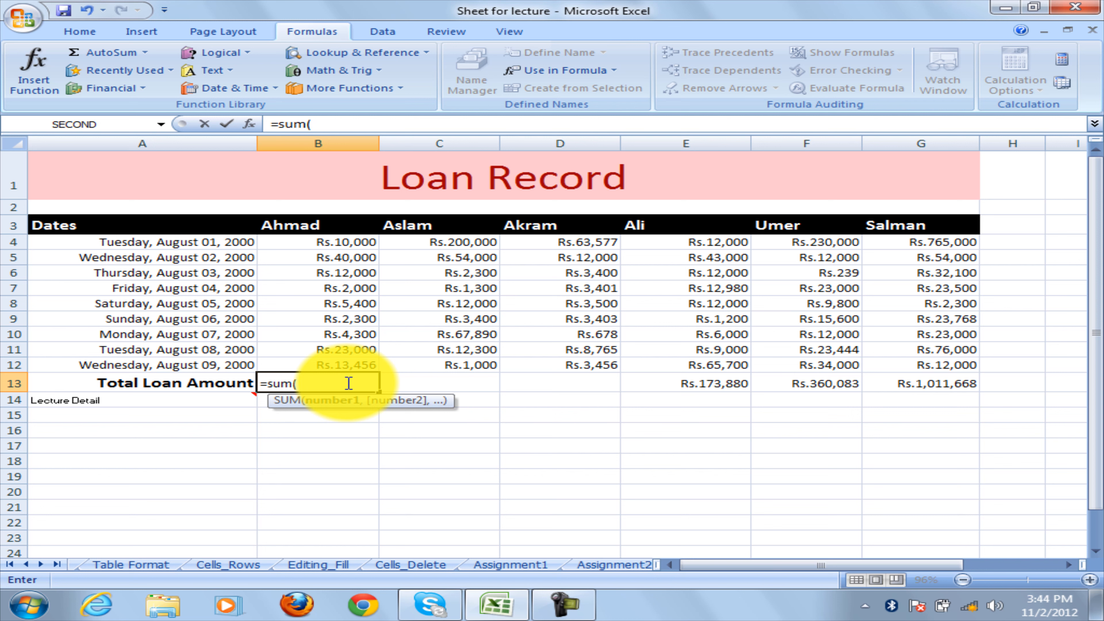
text(a)
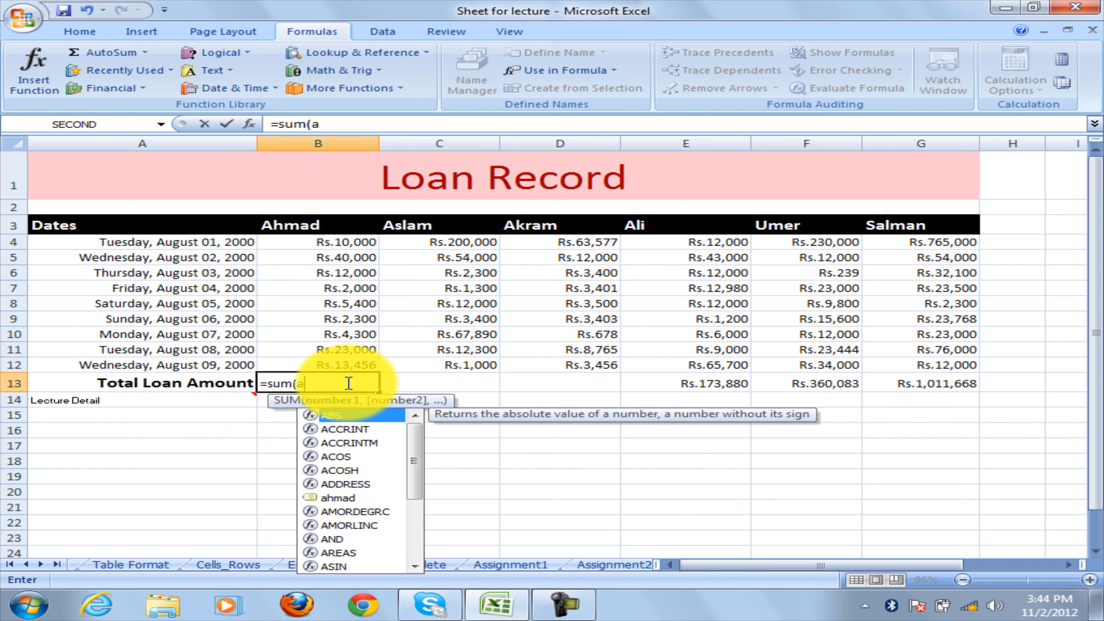
click(341, 499)
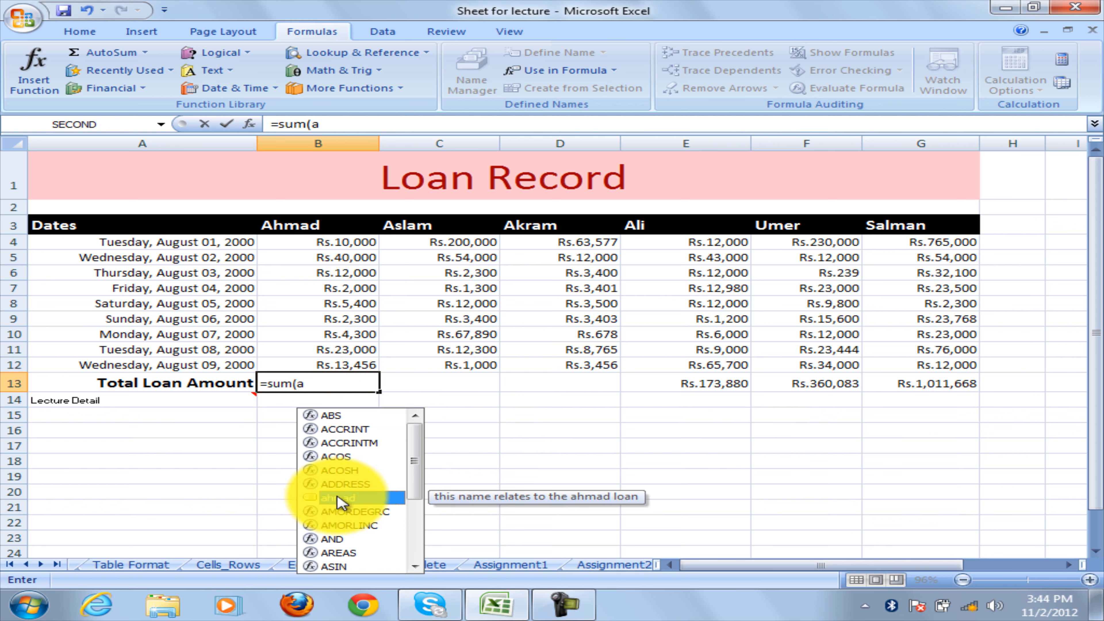
double_click(341, 499)
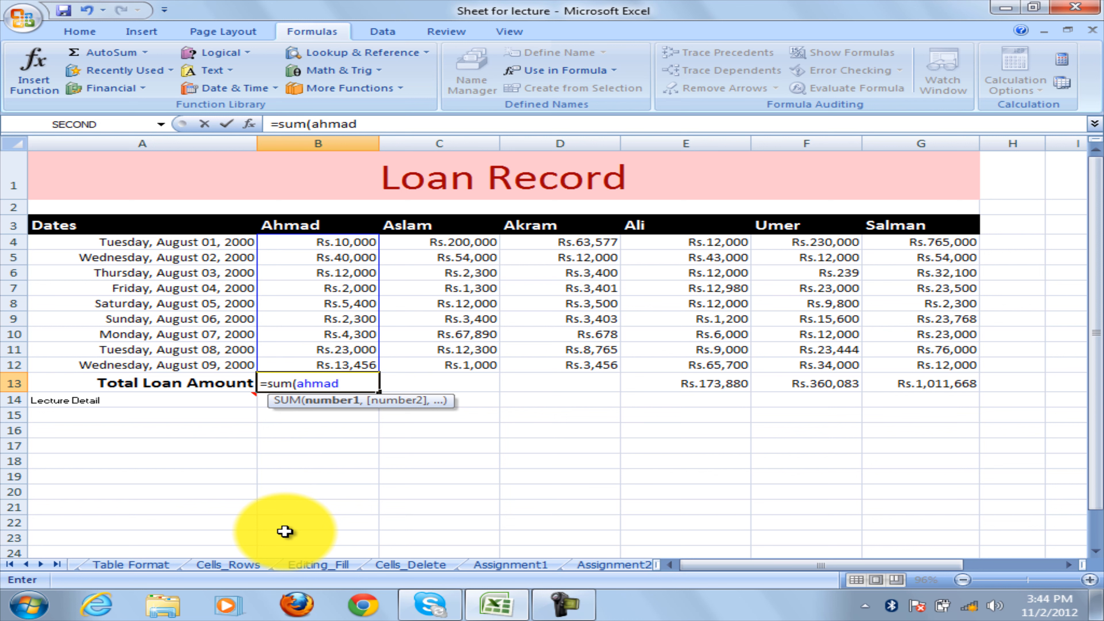
text())
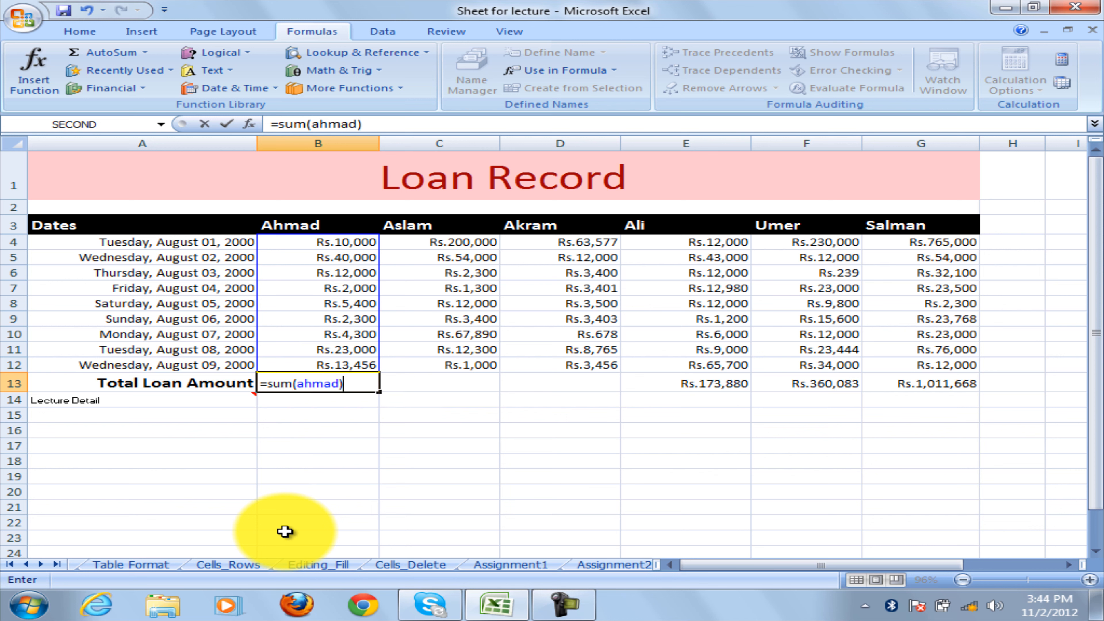
key(Return)
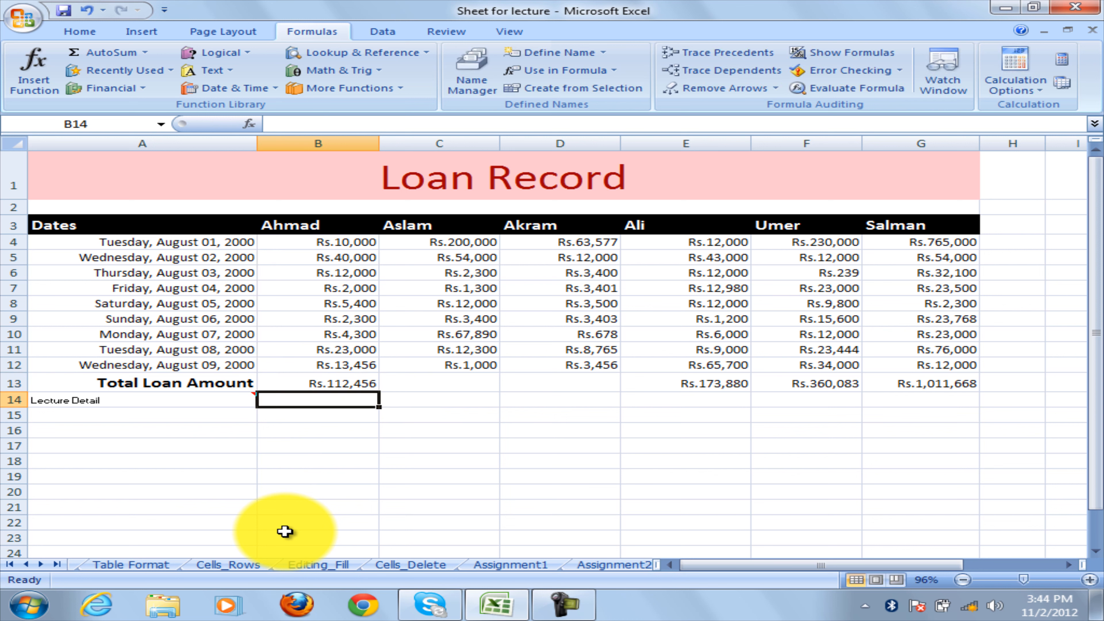
click(338, 383)
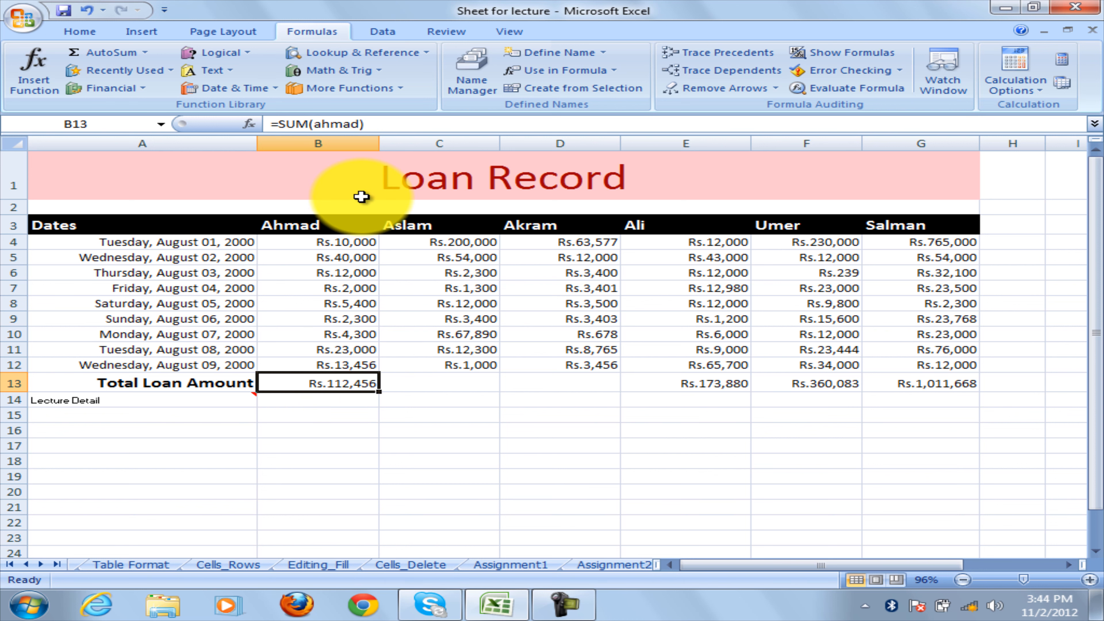
click(605, 53)
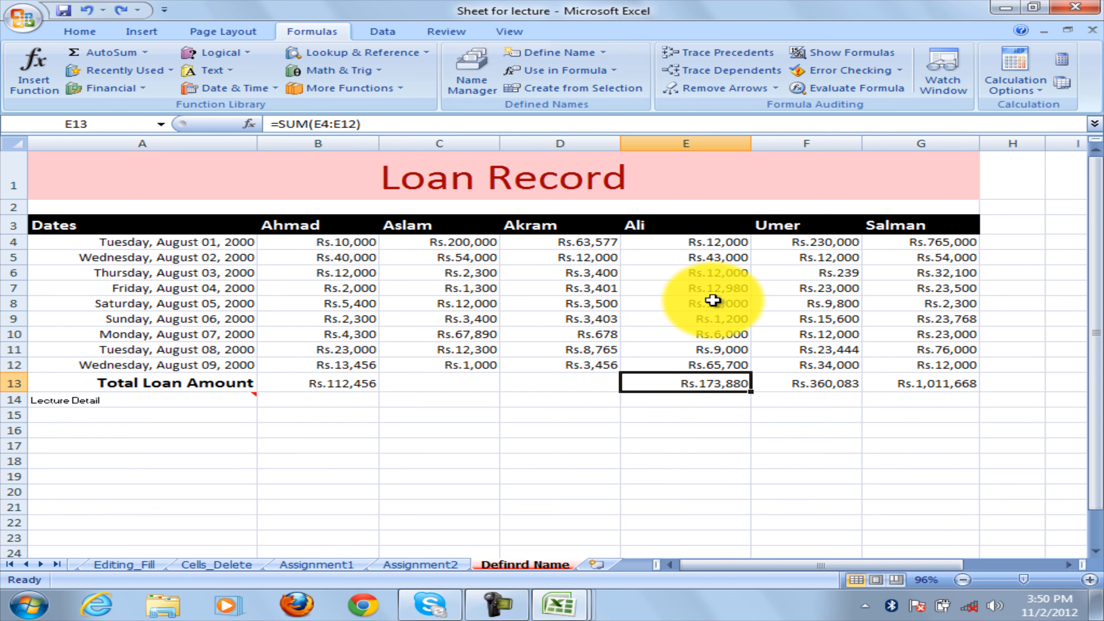
click(519, 599)
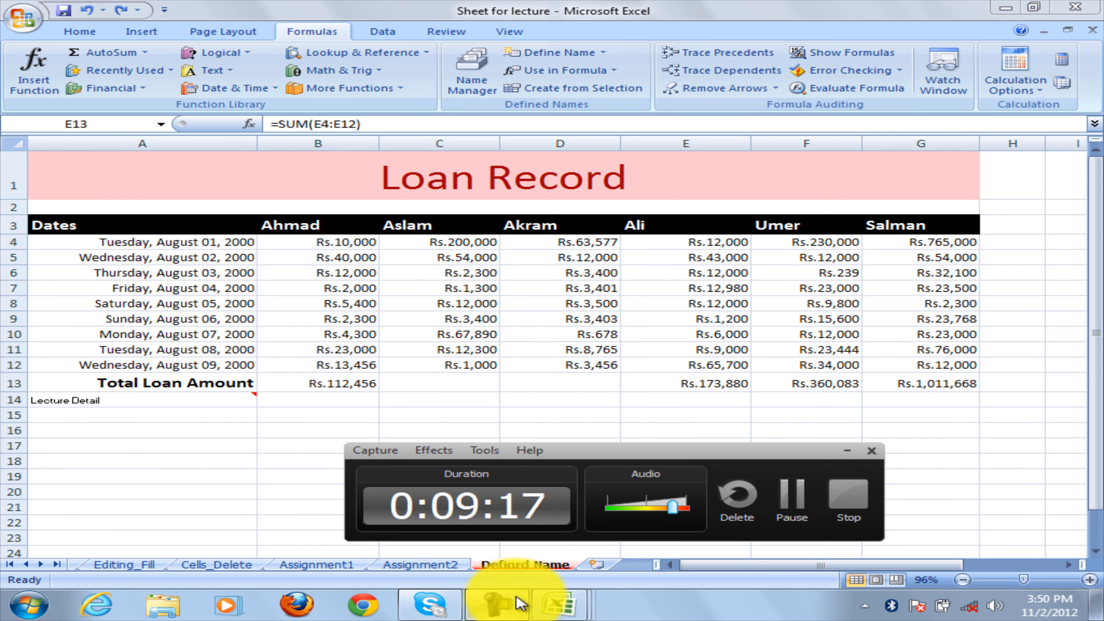
click(494, 605)
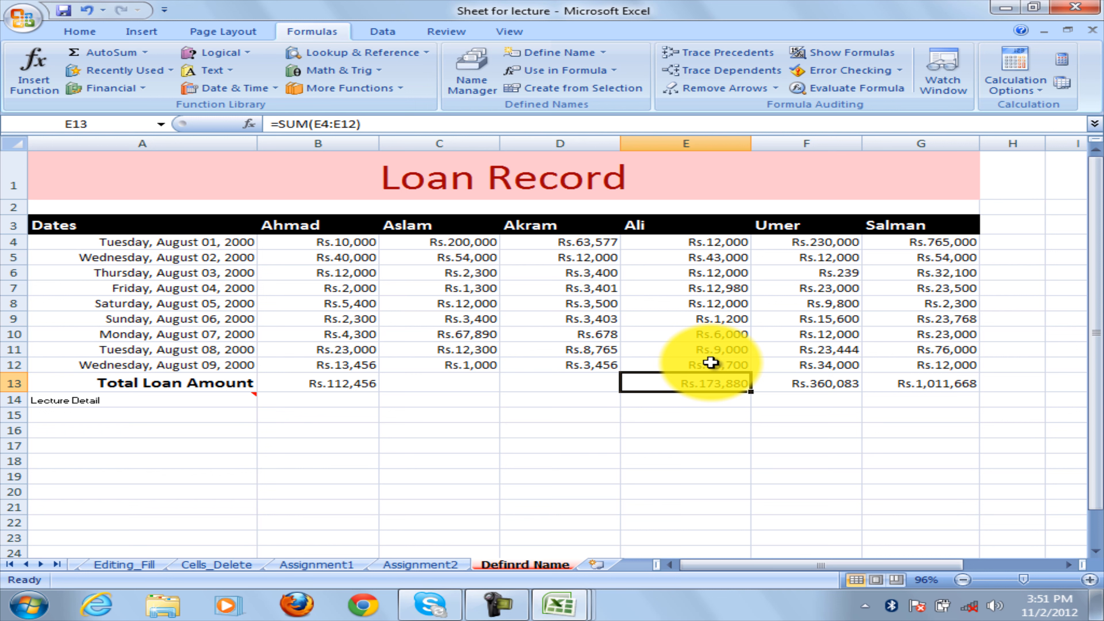
Apply the defined name for column E's loan amounts to the total formula in E13, replacing its cell range.
click(604, 53)
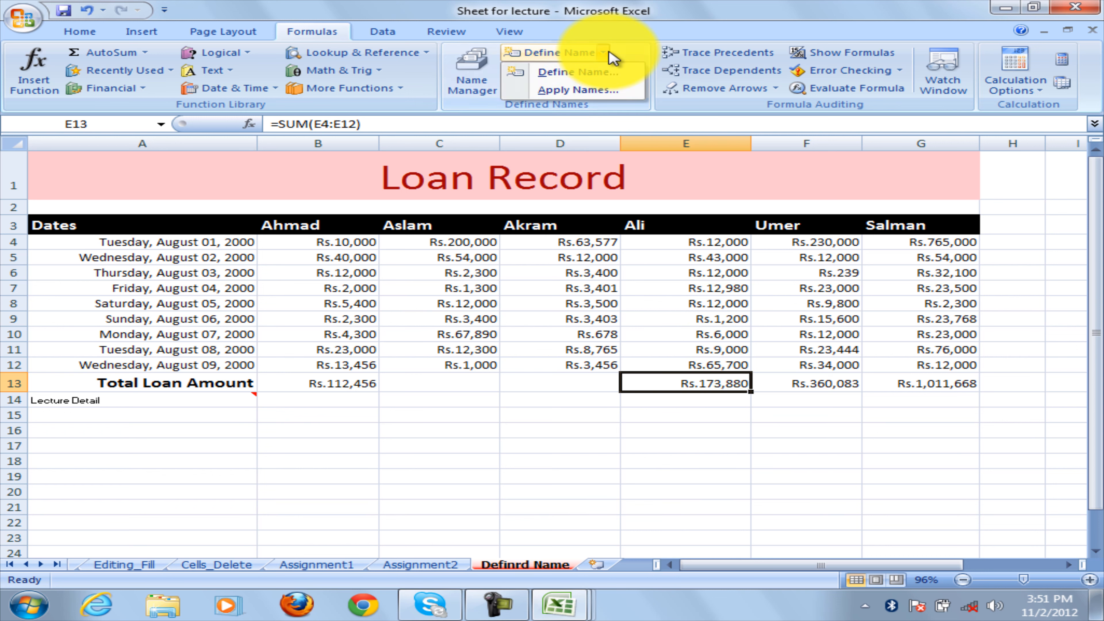
click(585, 89)
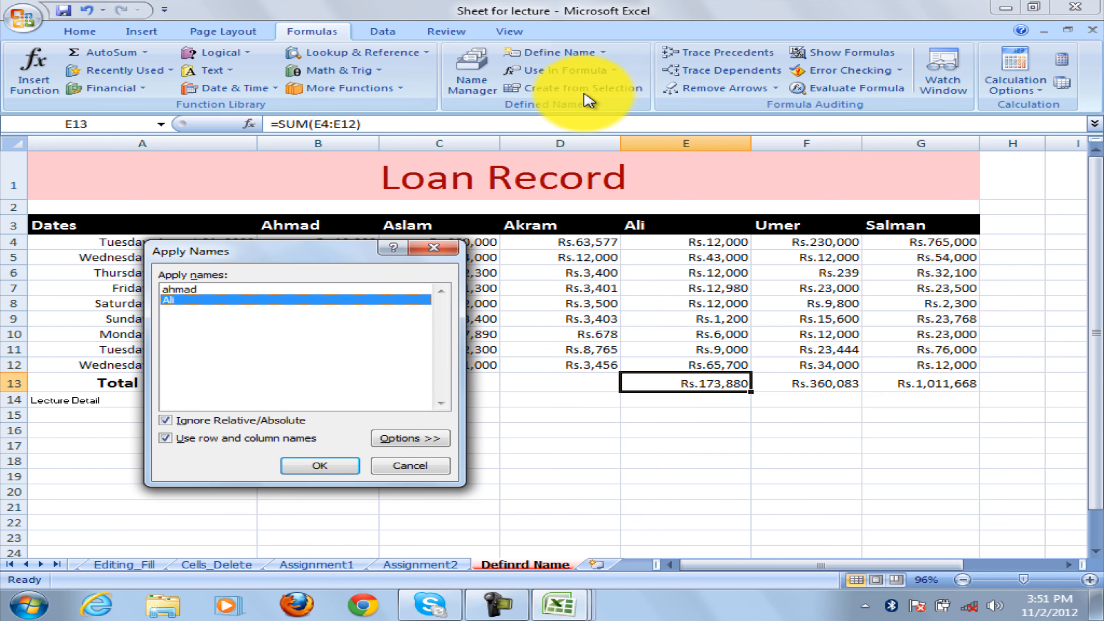
click(170, 299)
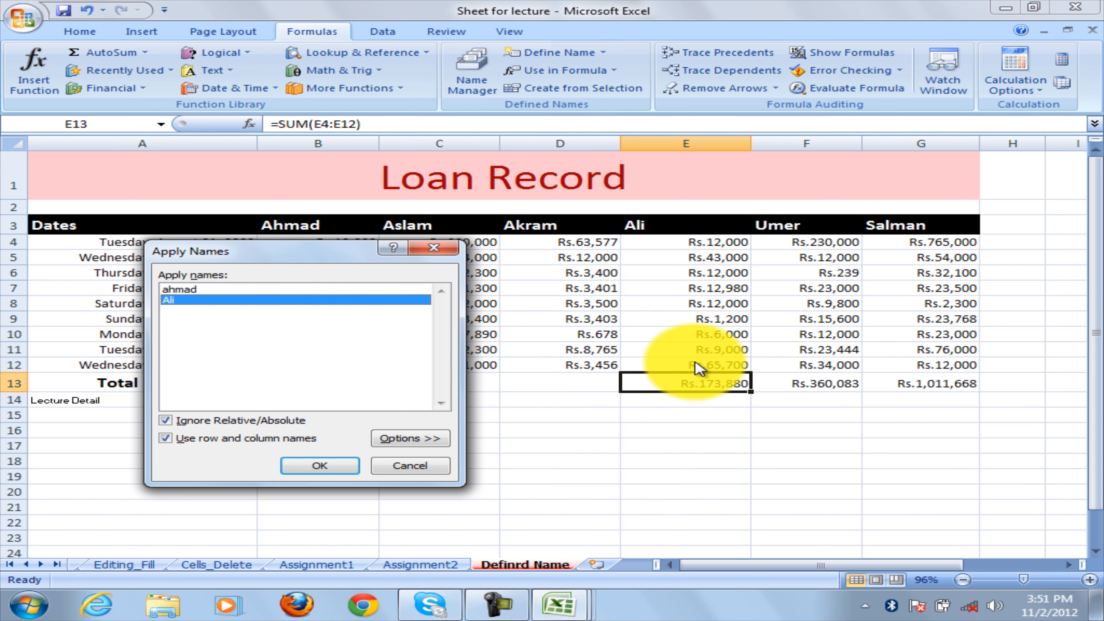
drag(261, 251, 814, 92)
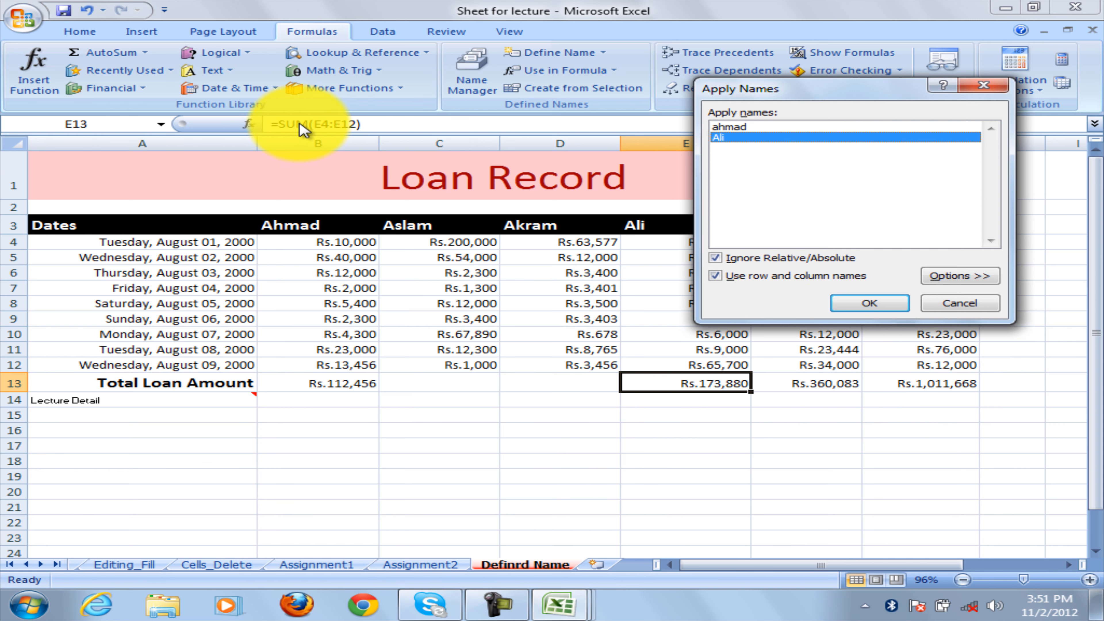
click(875, 304)
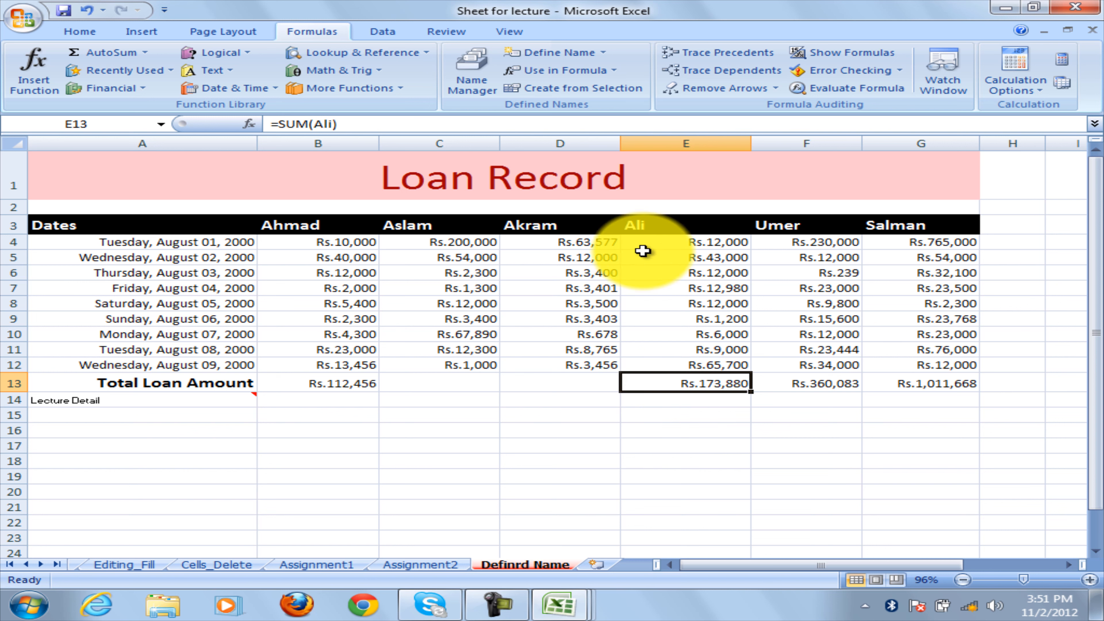
Total column B's loan amounts in D17 with a SUM formula, inserting that column's defined name as the argument.
click(614, 70)
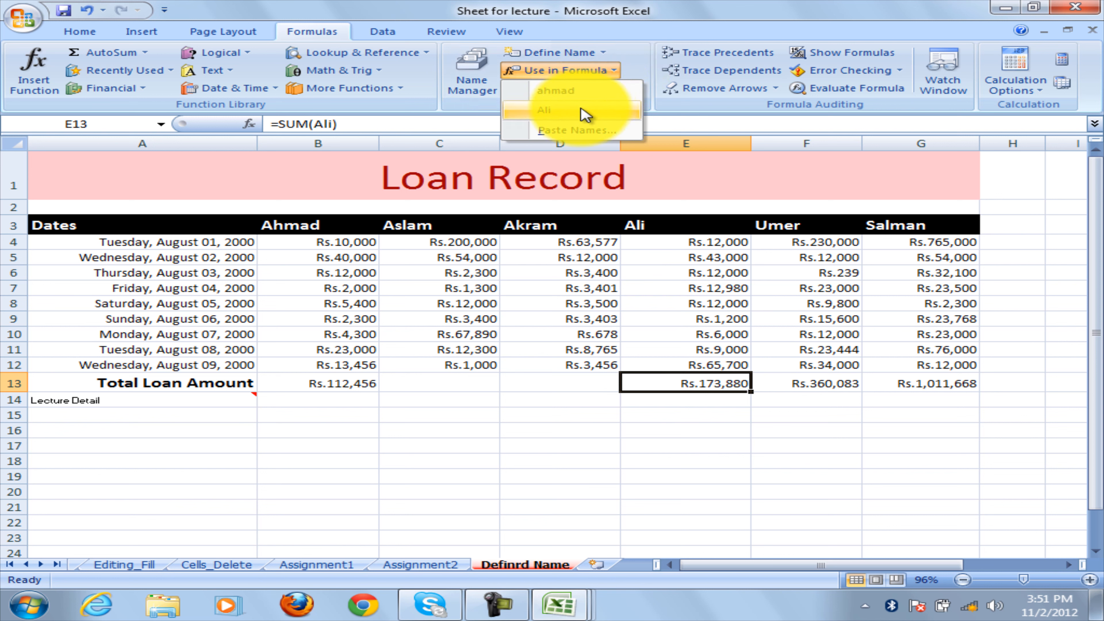
click(517, 453)
click(517, 449)
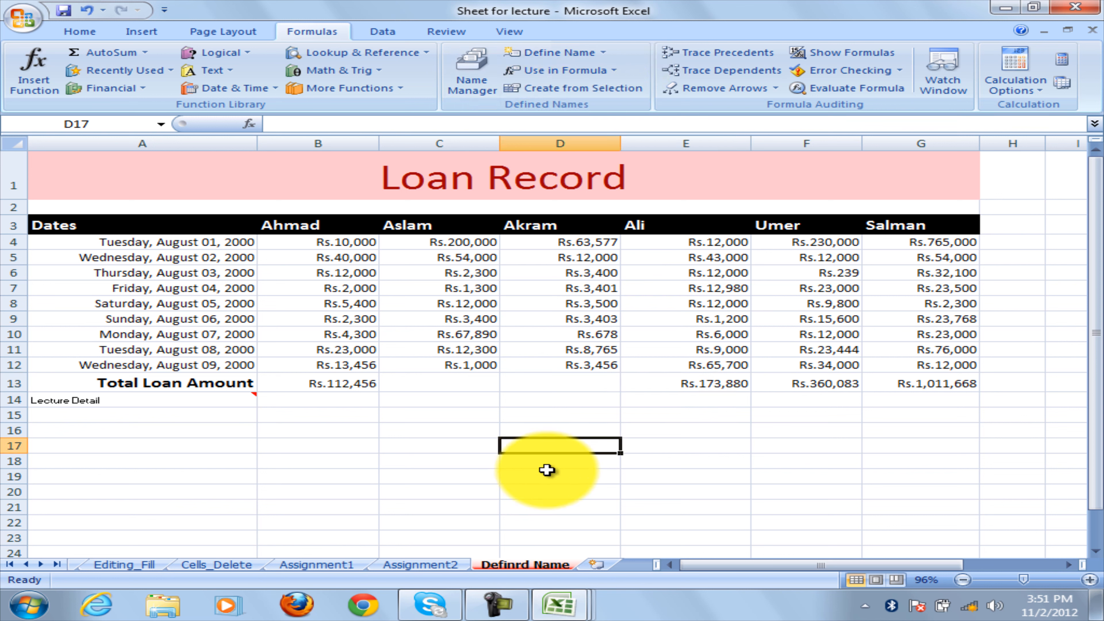
text(=su)
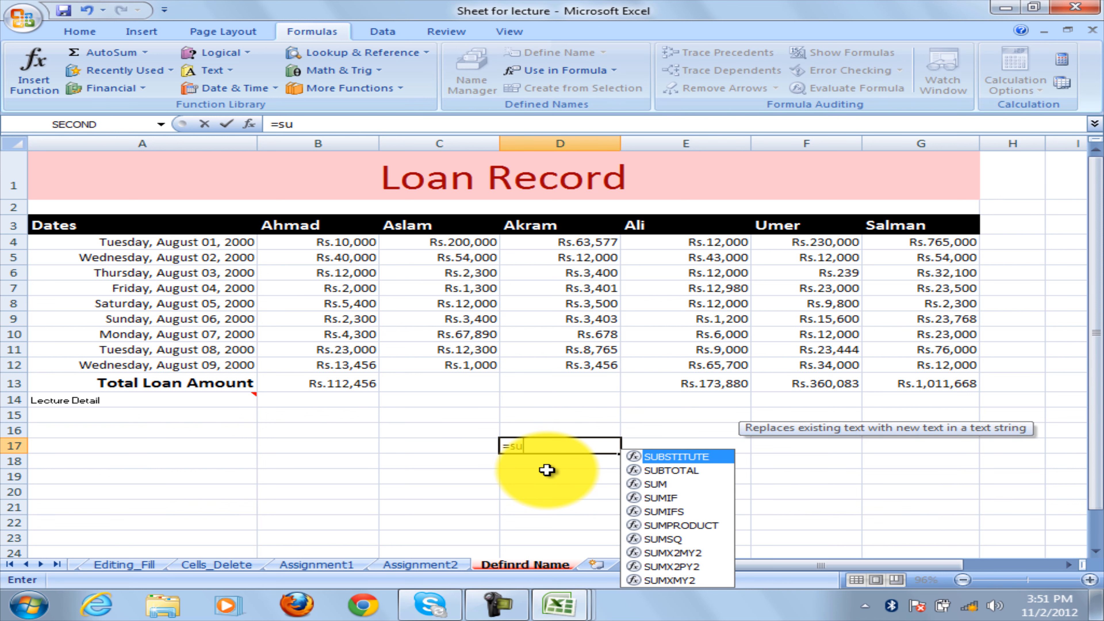
text(m)
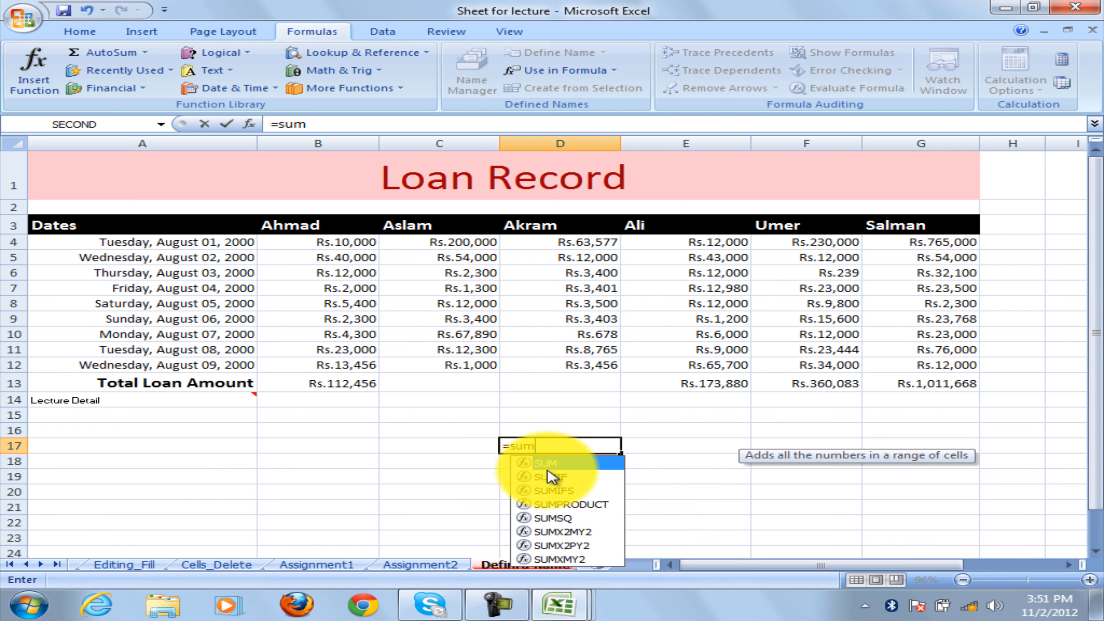
text(()
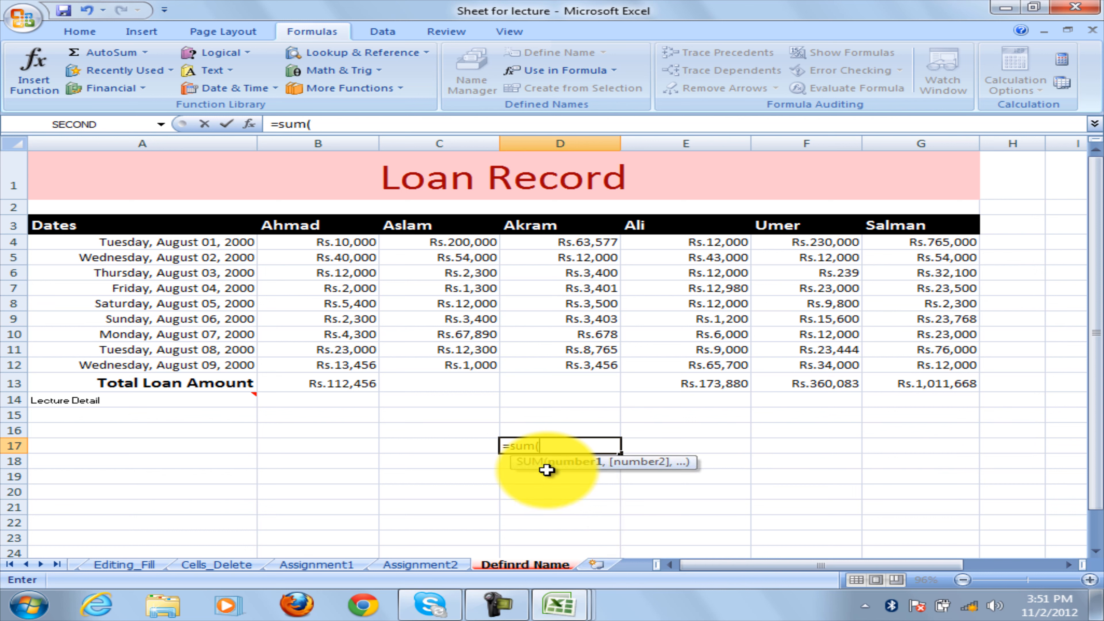
click(609, 70)
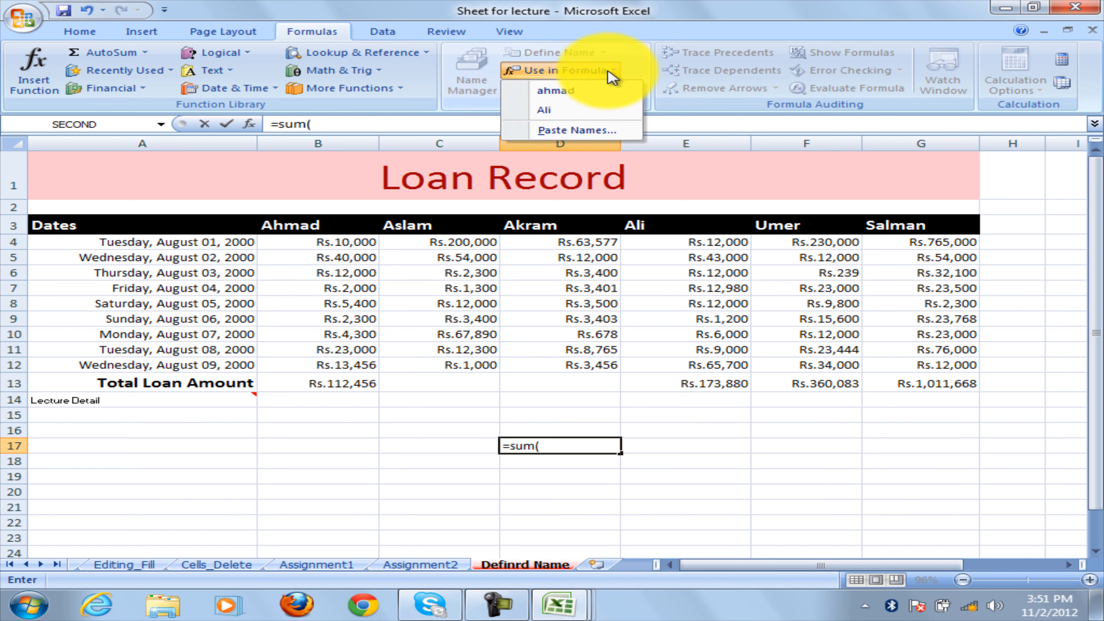
click(575, 96)
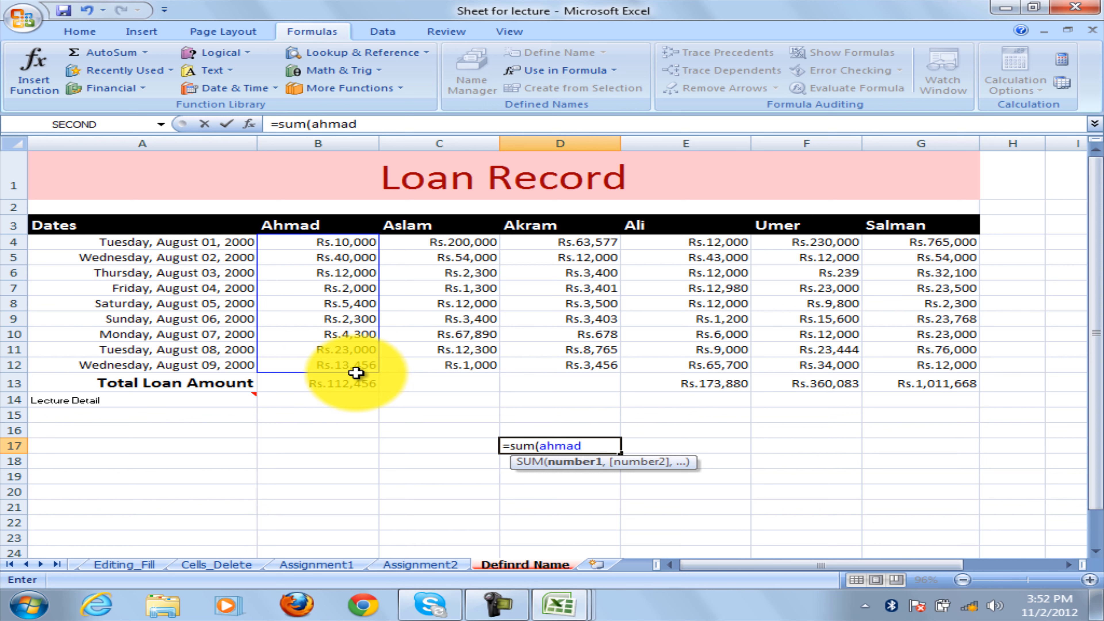
text())
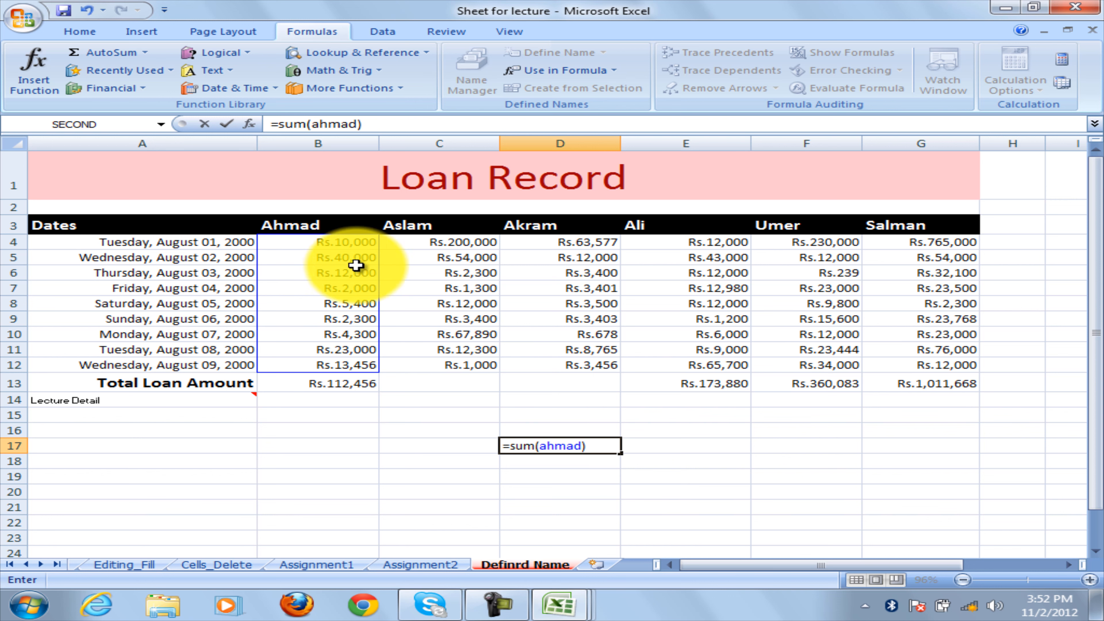
click(570, 465)
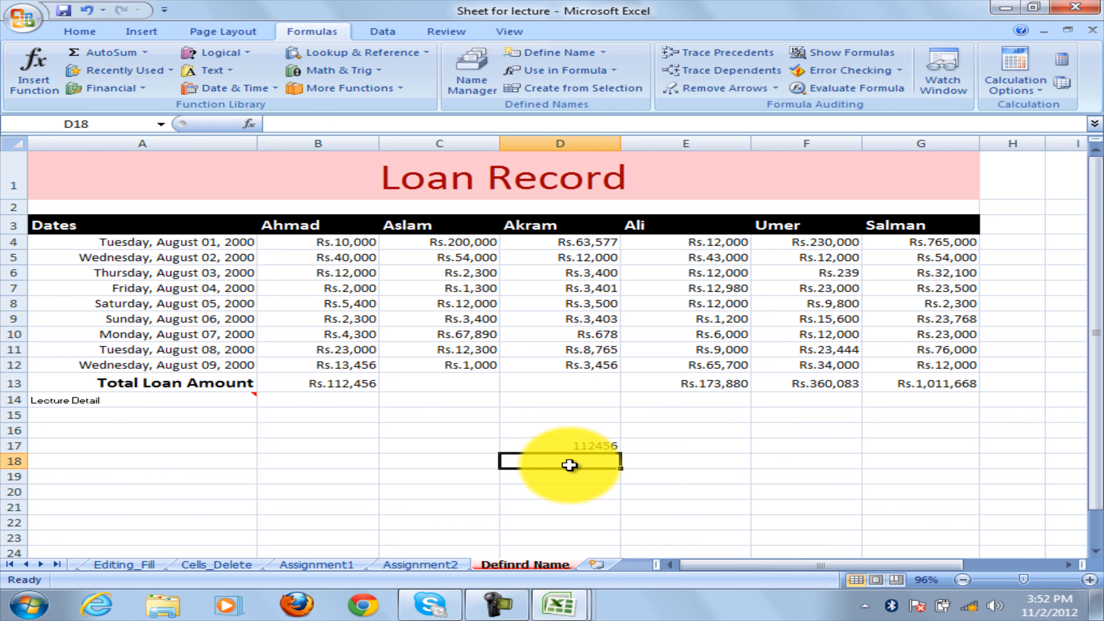
Create a defined name for column G's loan amounts from the selection G3:G12, using only the top row as the label.
click(615, 70)
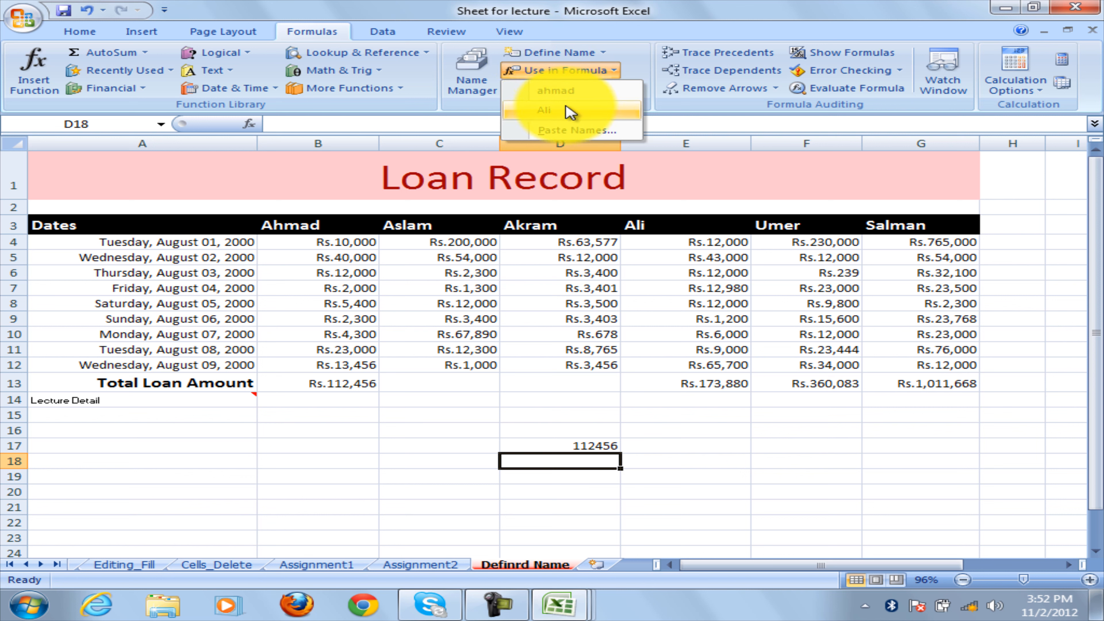
click(726, 432)
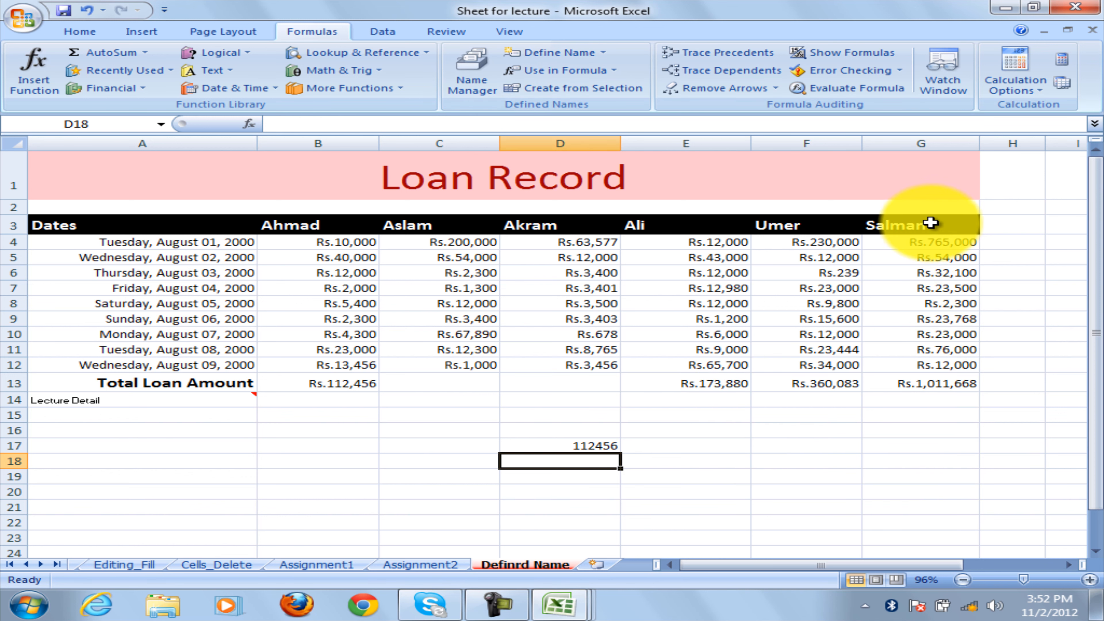
drag(930, 223, 935, 365)
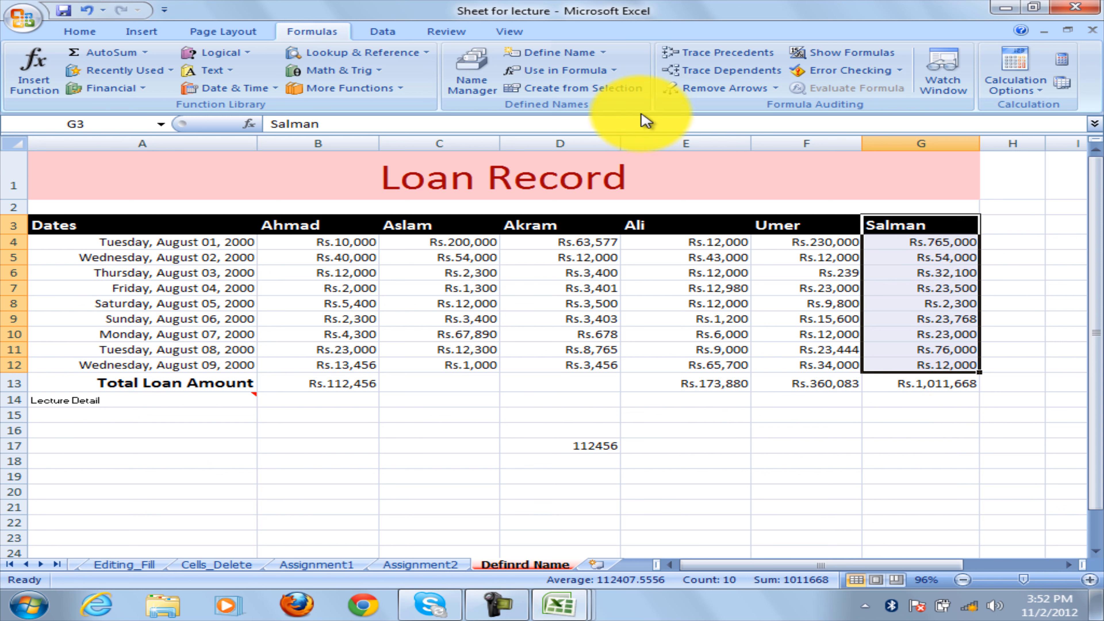
click(576, 92)
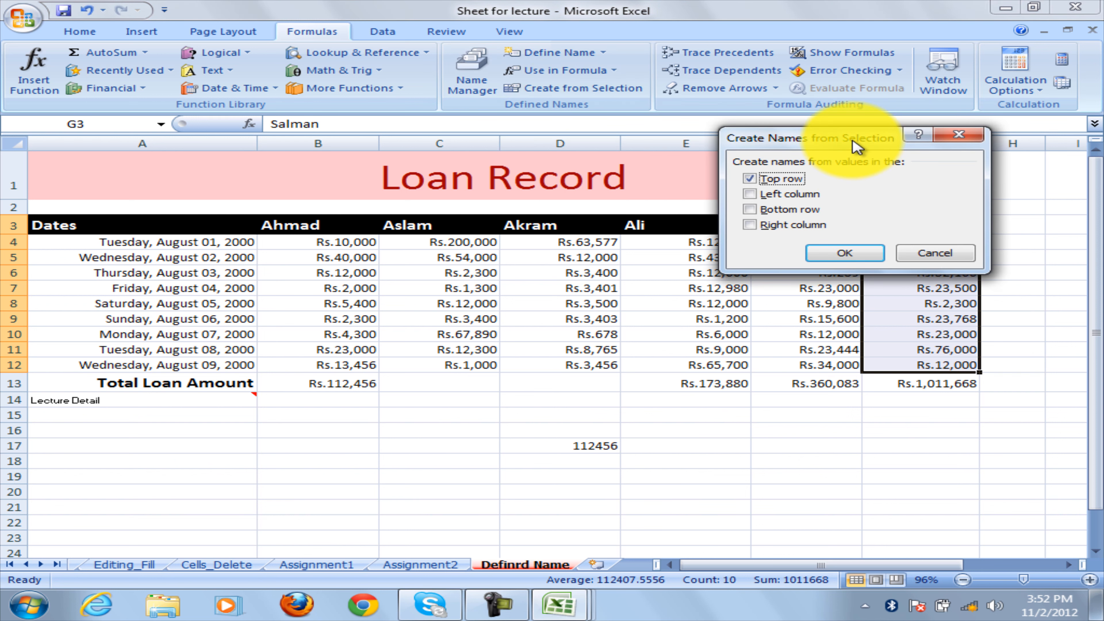
drag(847, 143, 553, 220)
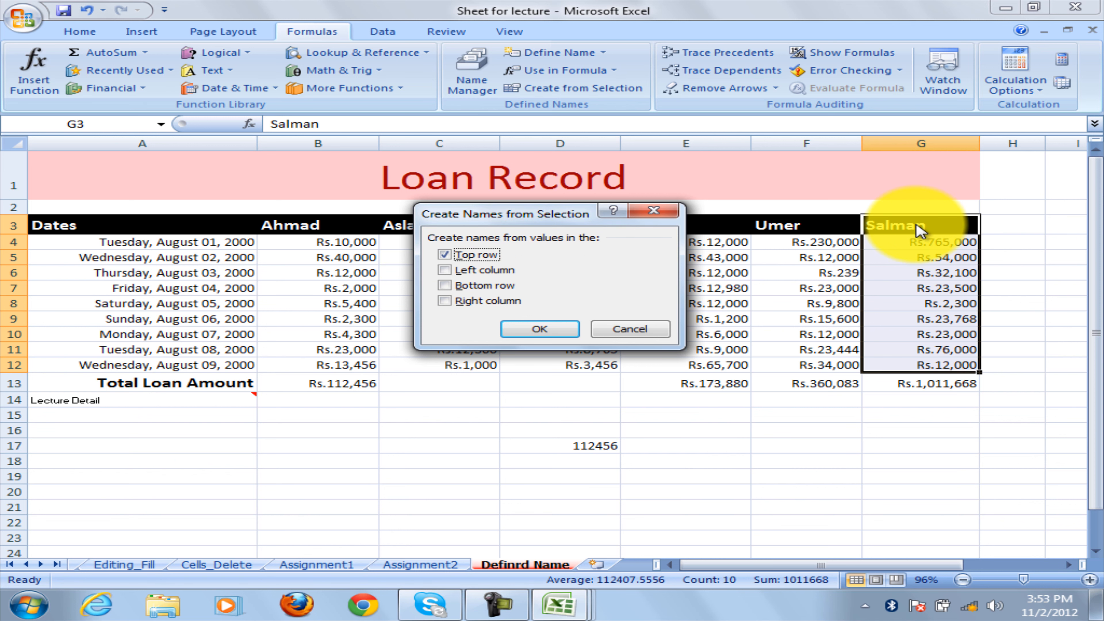
click(445, 271)
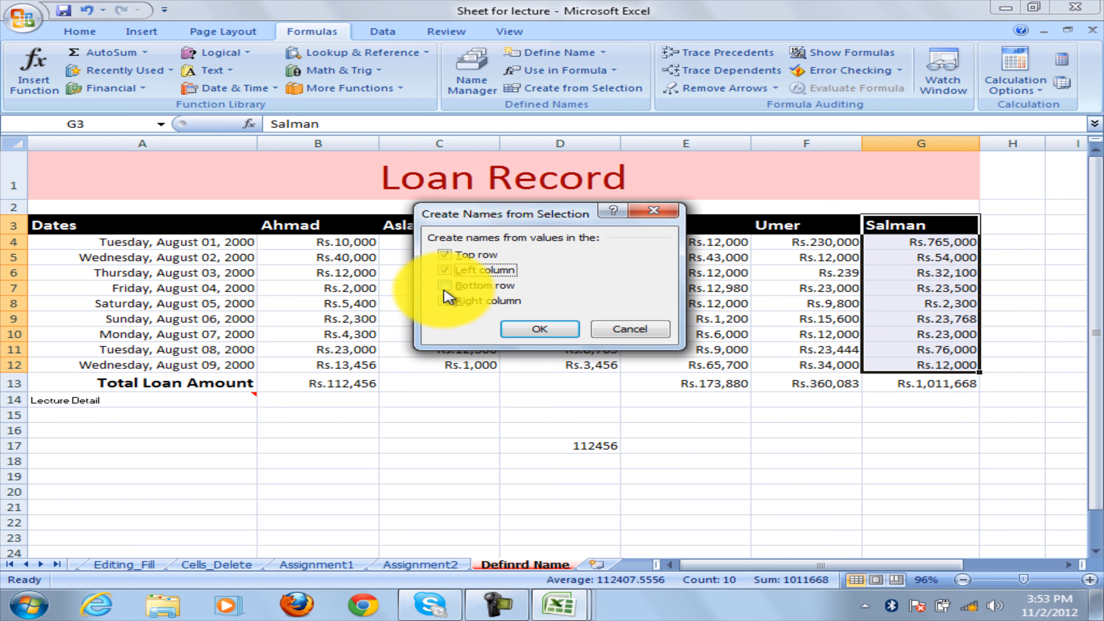
click(444, 286)
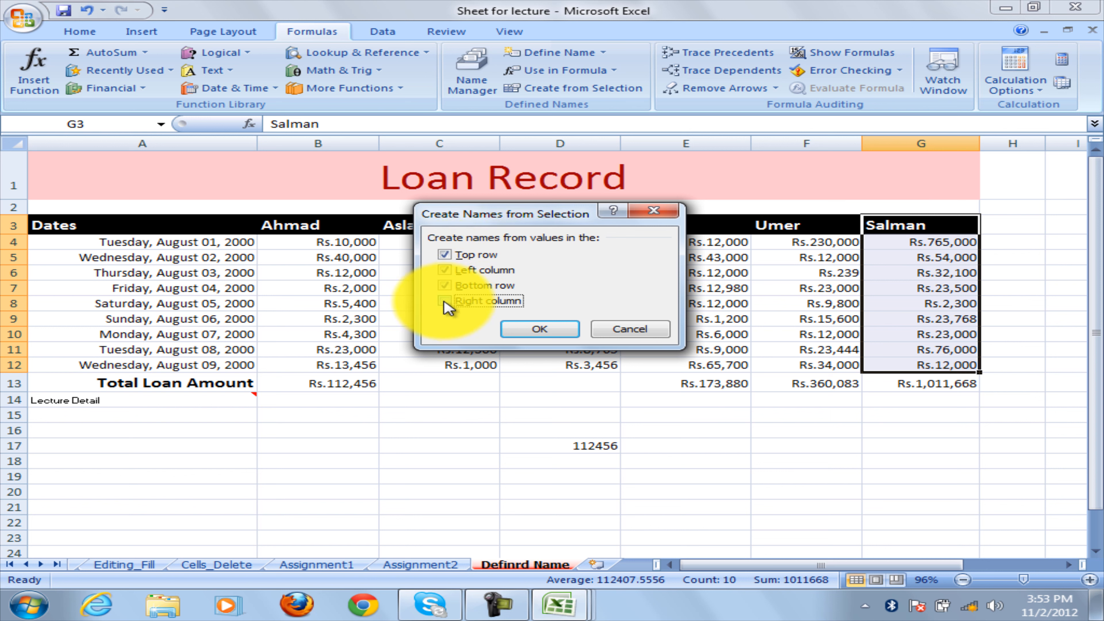
click(445, 286)
click(448, 271)
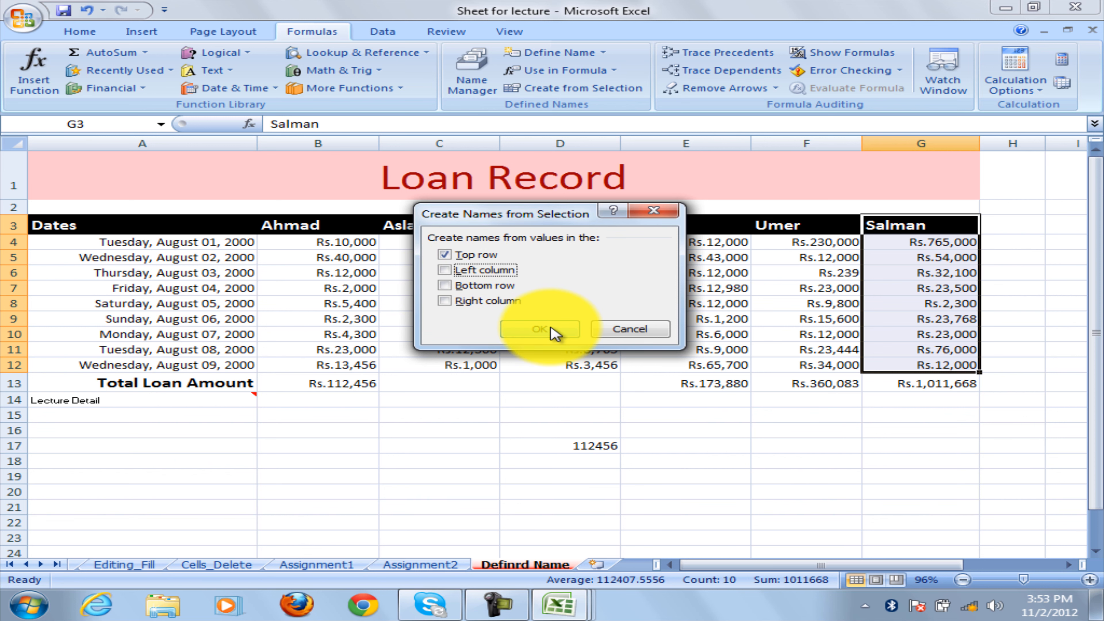
click(539, 329)
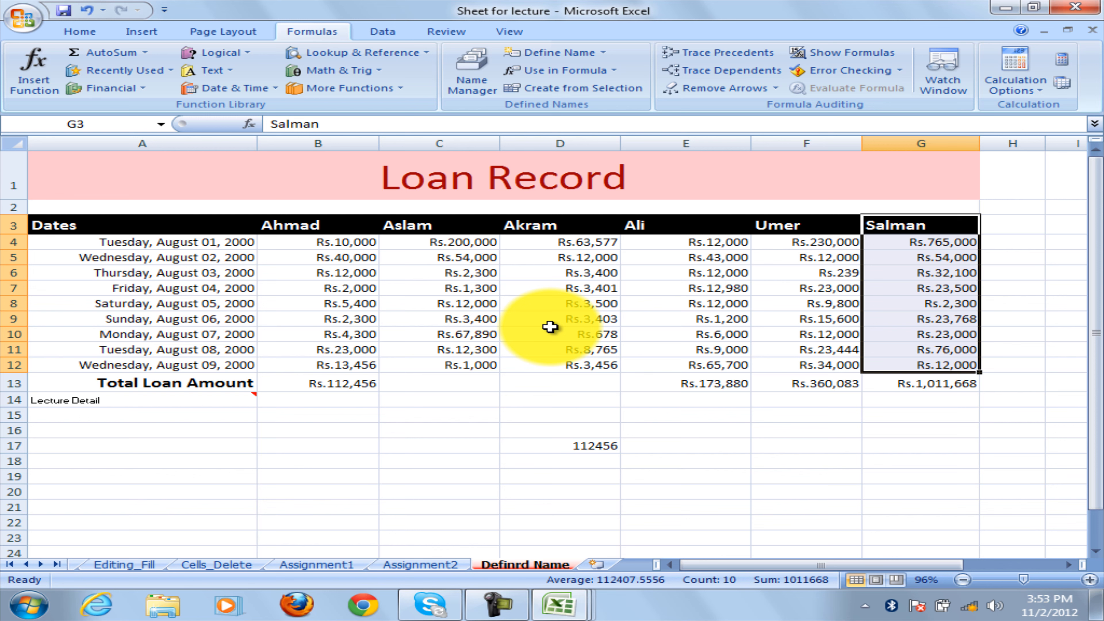
Check that the new name for column G is among the names available for formulas, comparing it with the range G3:G12.
click(918, 272)
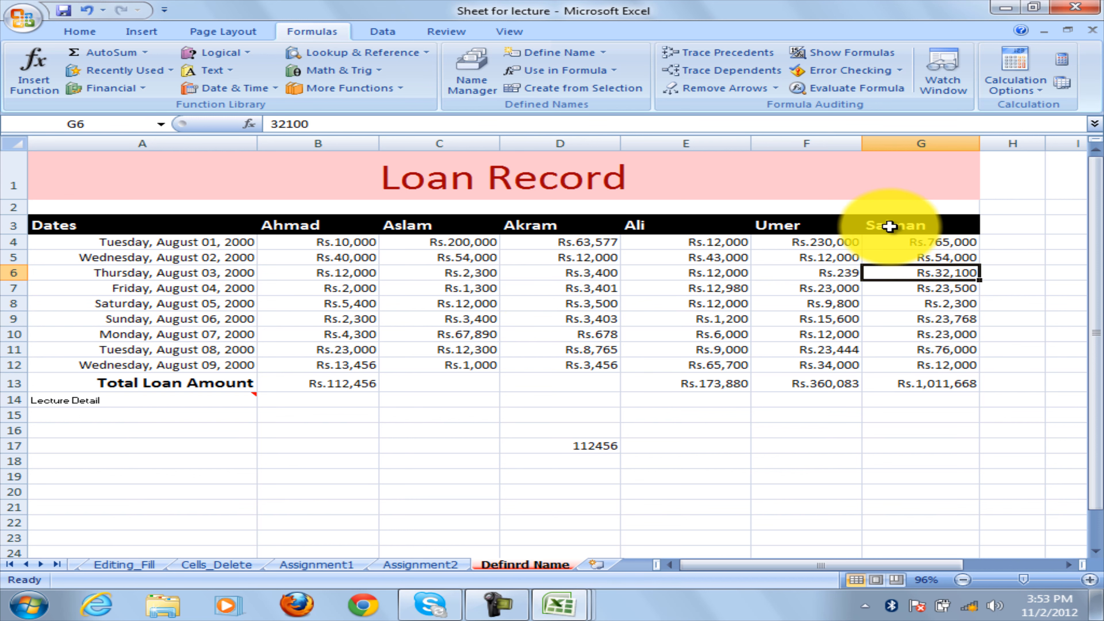
drag(889, 226, 899, 365)
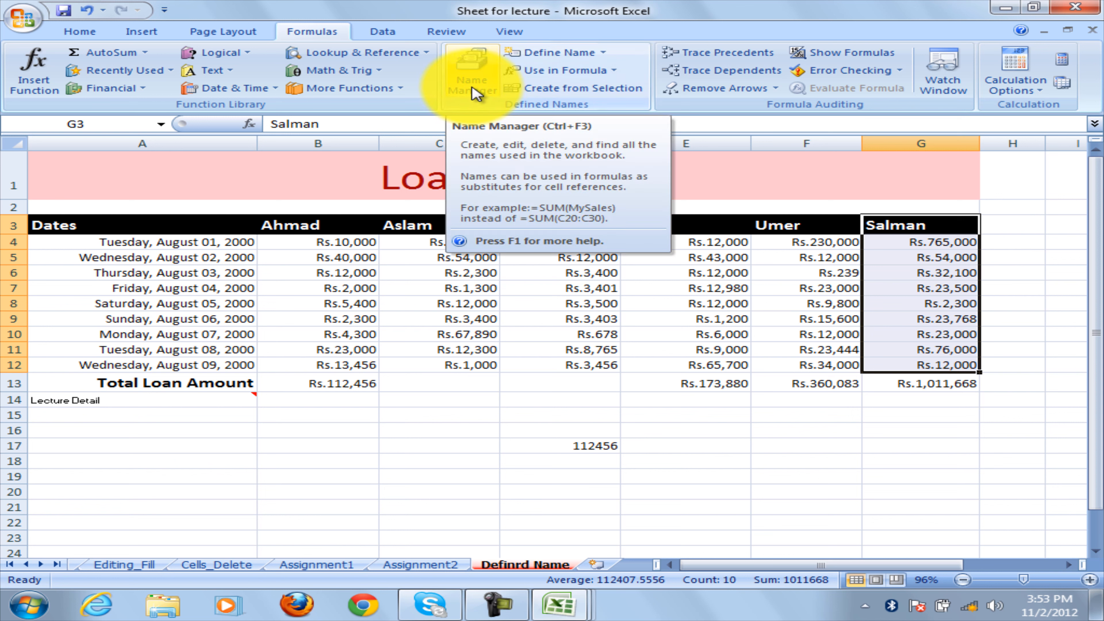
click(596, 71)
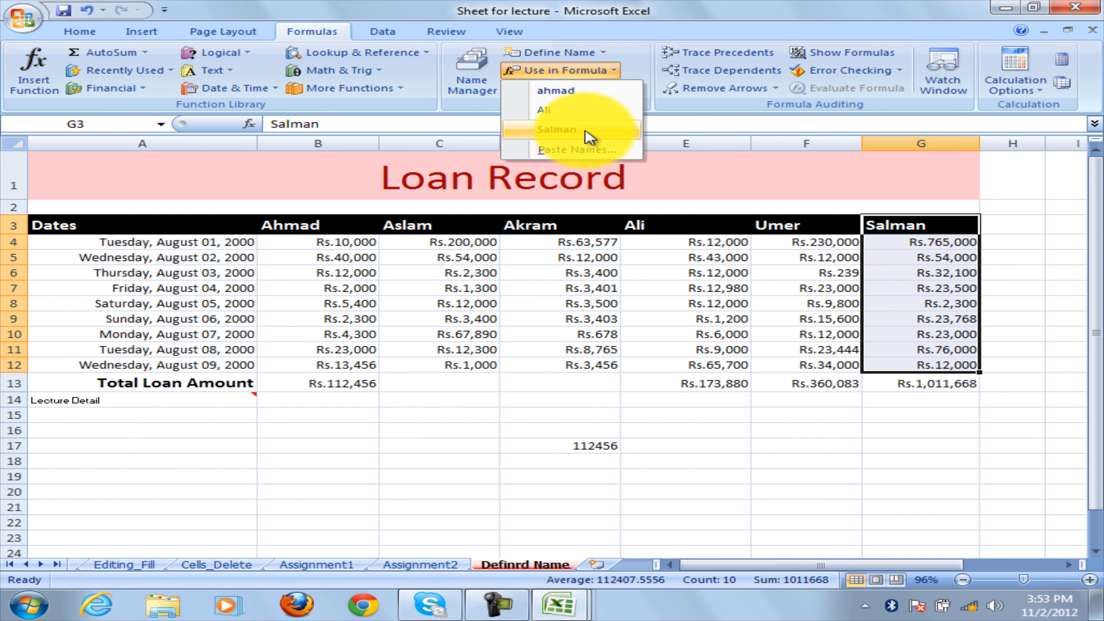
click(886, 269)
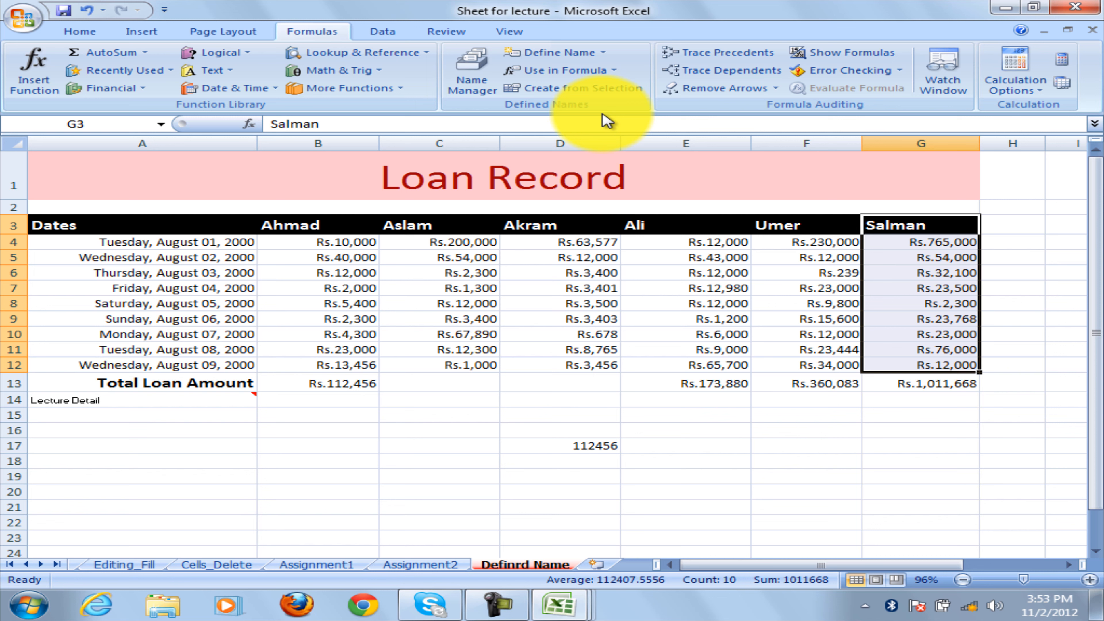
click(1041, 402)
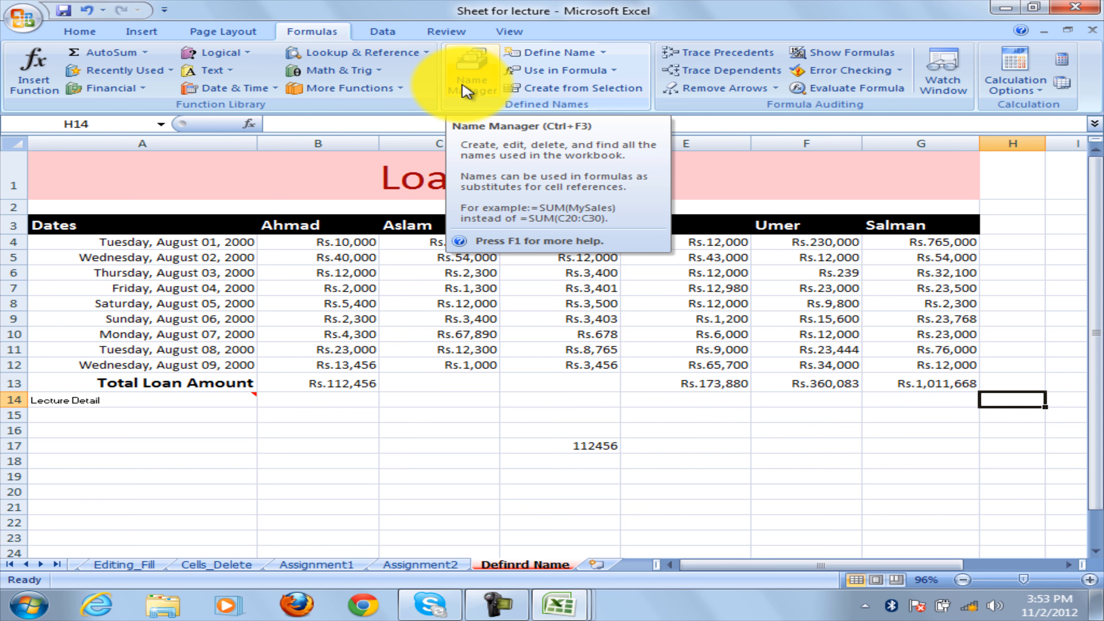
Delete the defined name for column E's loan amounts in the Name Manager.
click(470, 78)
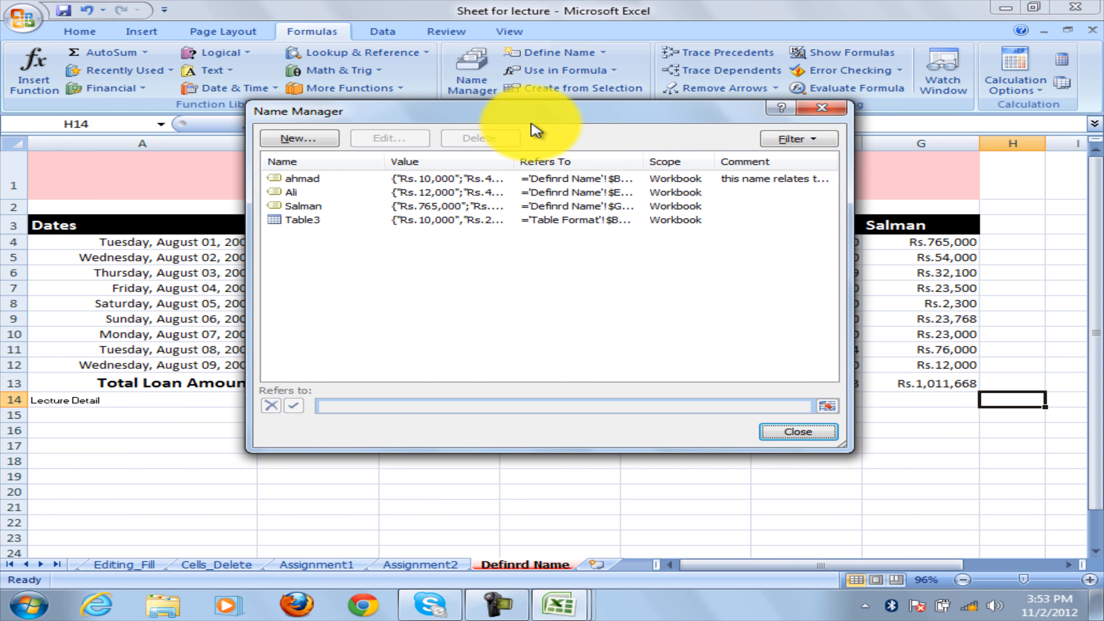
drag(538, 130, 558, 185)
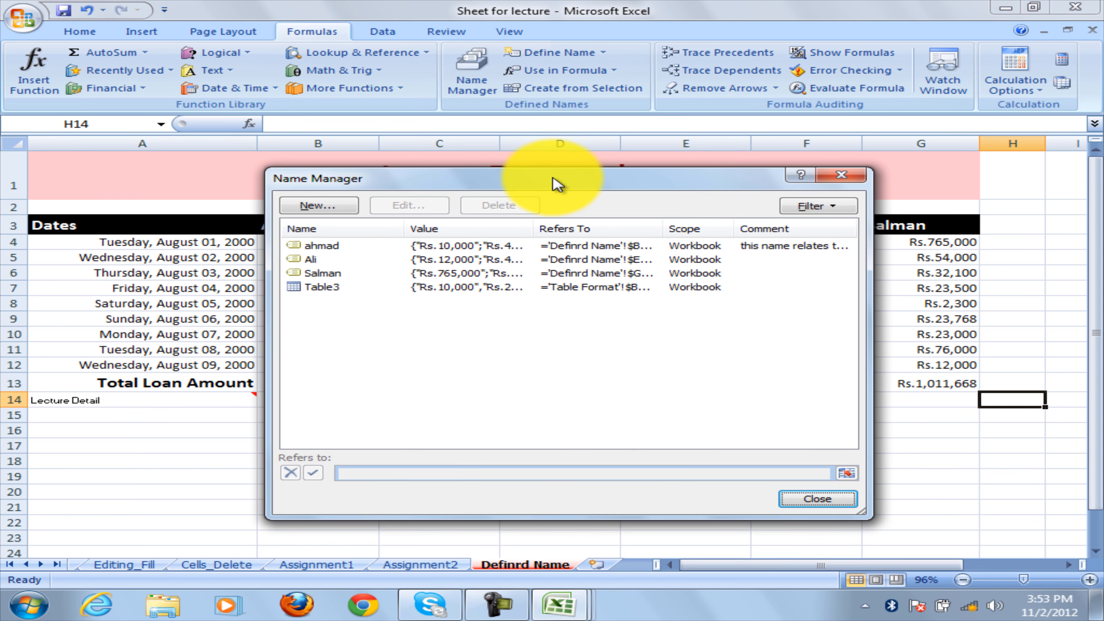
click(312, 261)
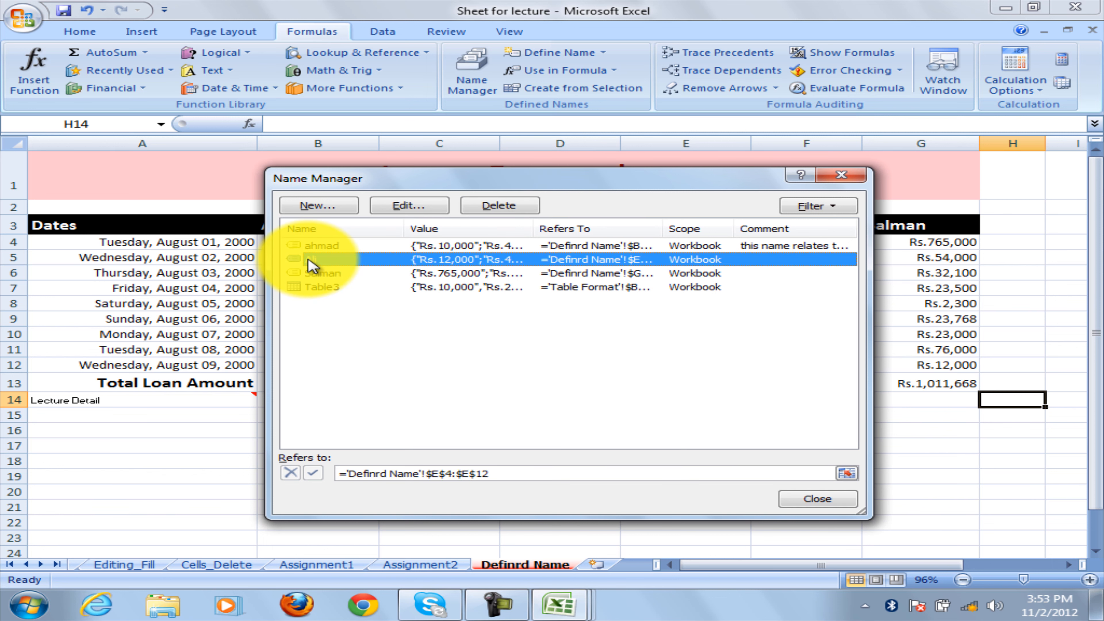
click(517, 209)
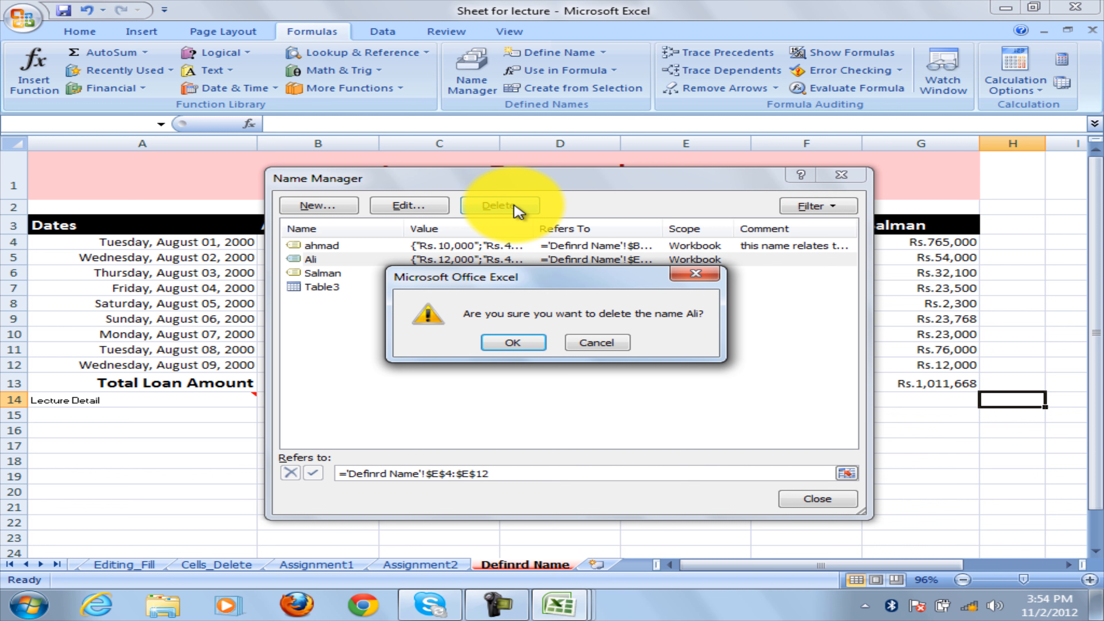
click(527, 342)
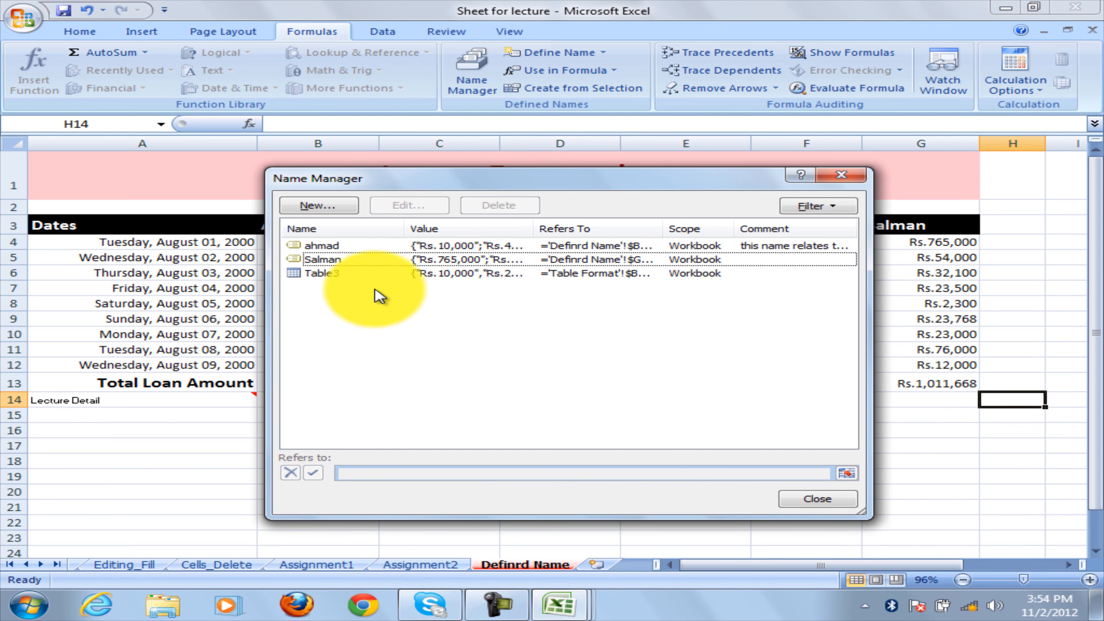
Edit the defined name for column G's loan amounts so that it refers to G4:G9.
click(345, 263)
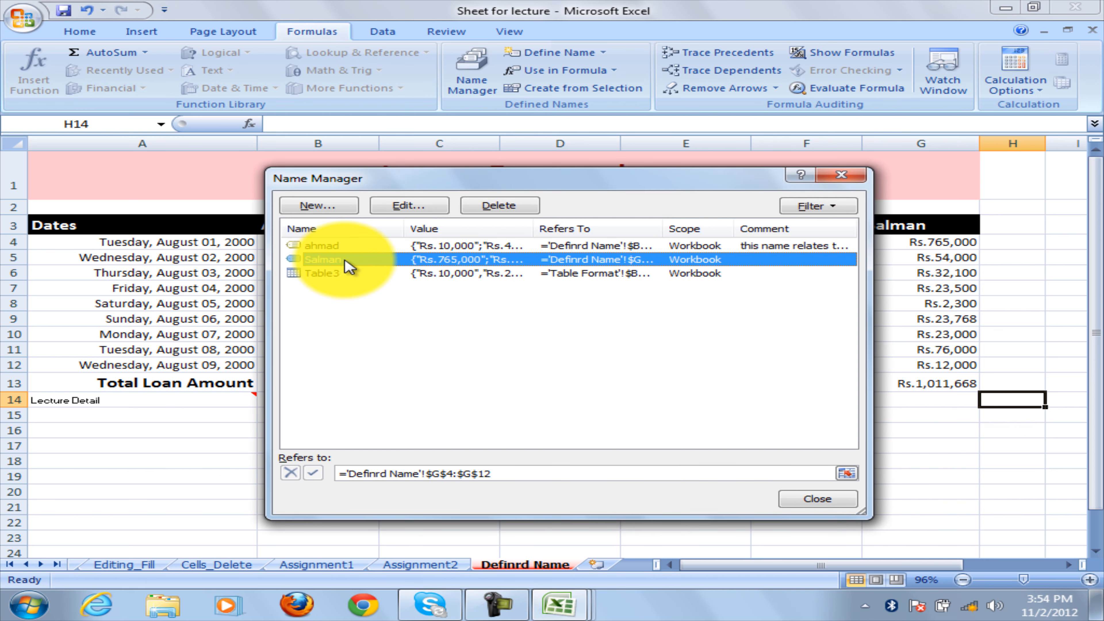
drag(604, 183, 418, 169)
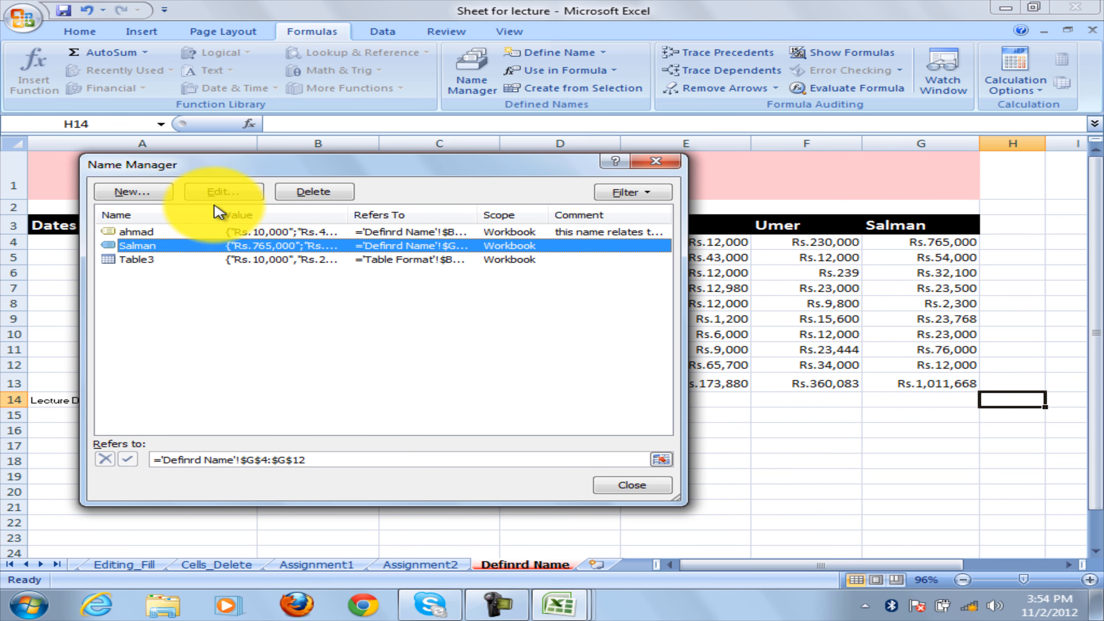
click(223, 192)
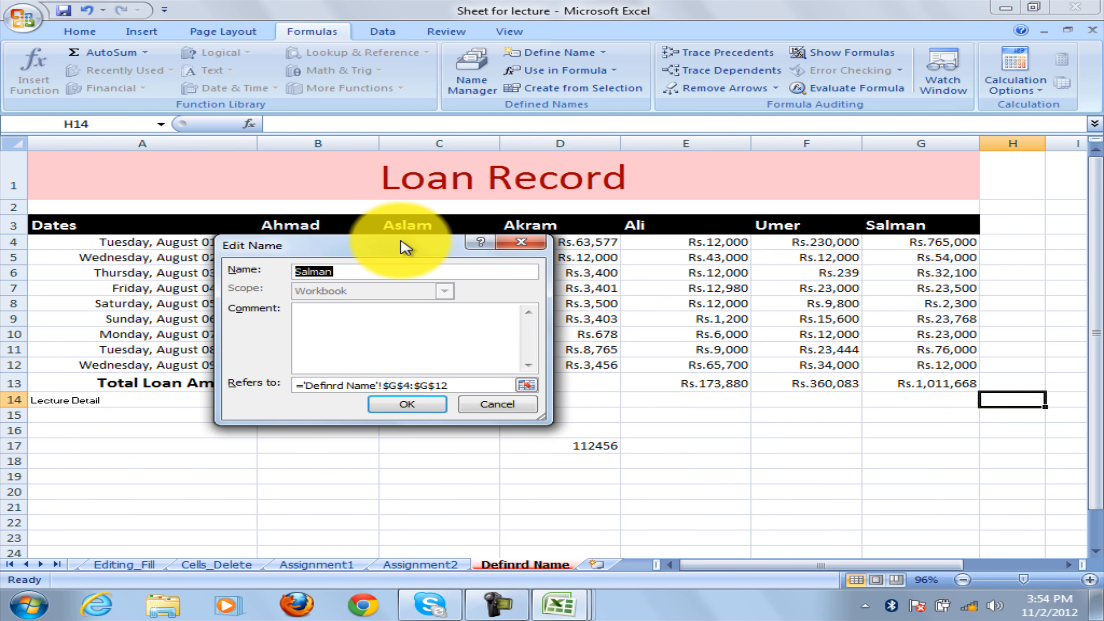
drag(401, 246, 277, 242)
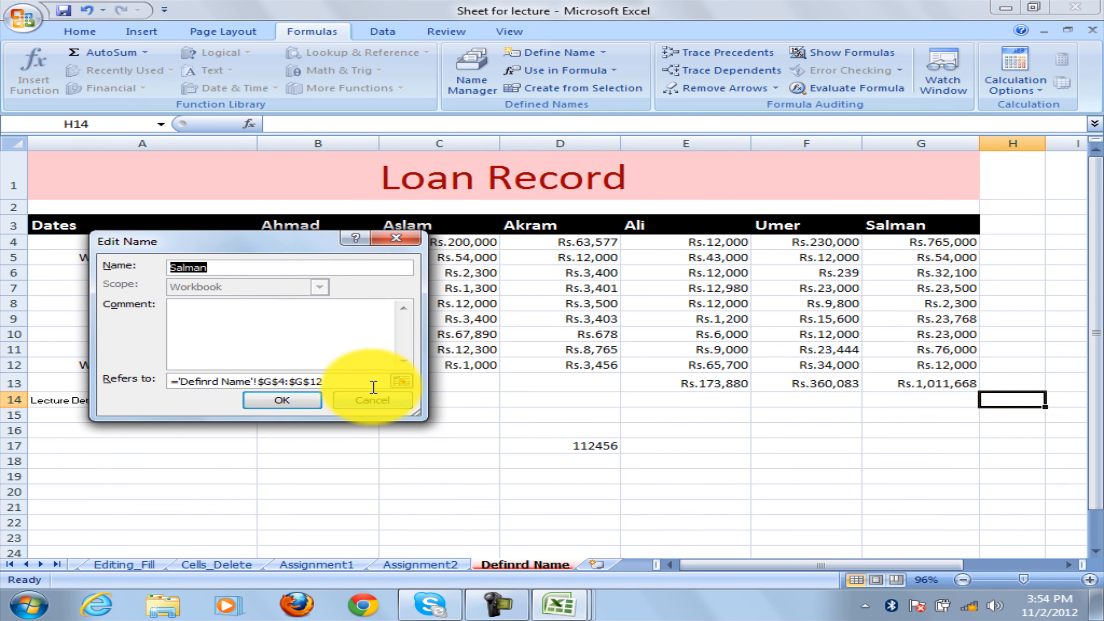
click(400, 381)
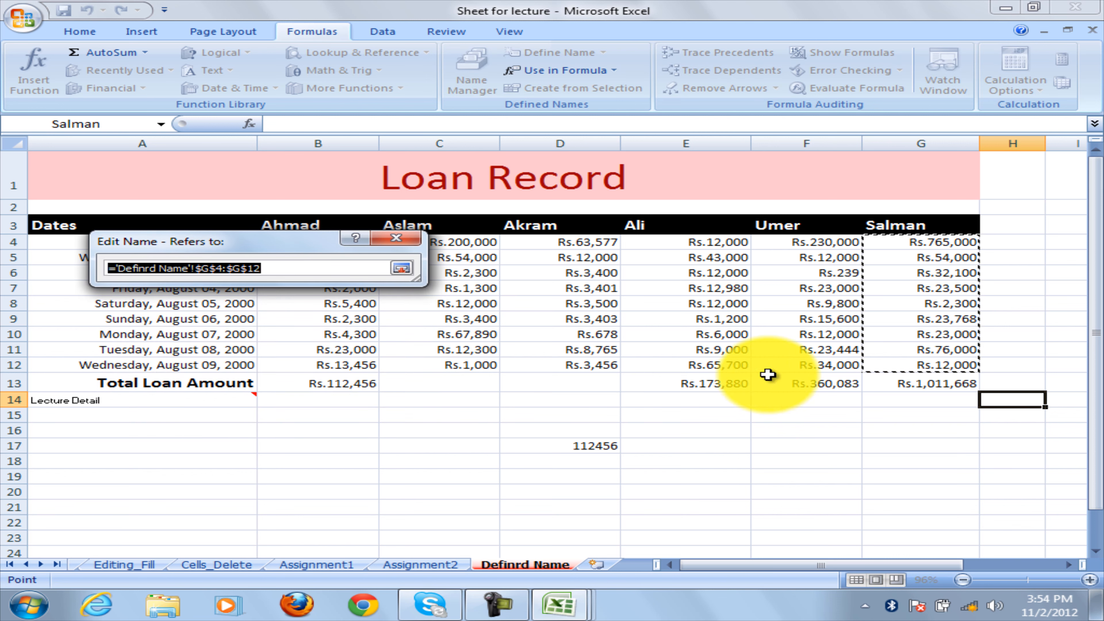
drag(935, 242, 945, 319)
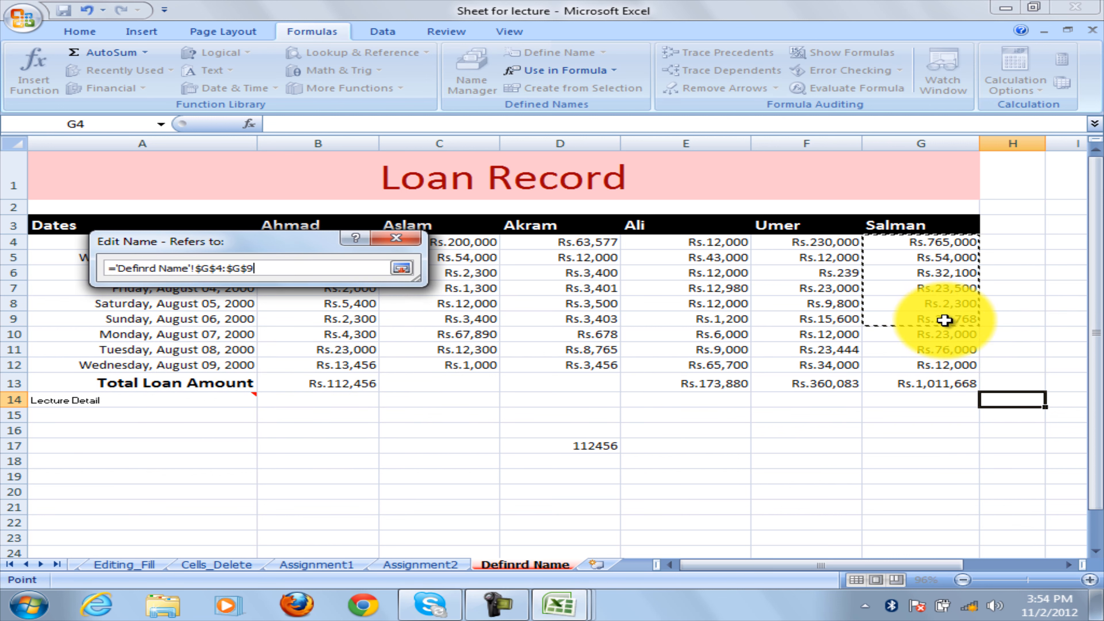
click(401, 268)
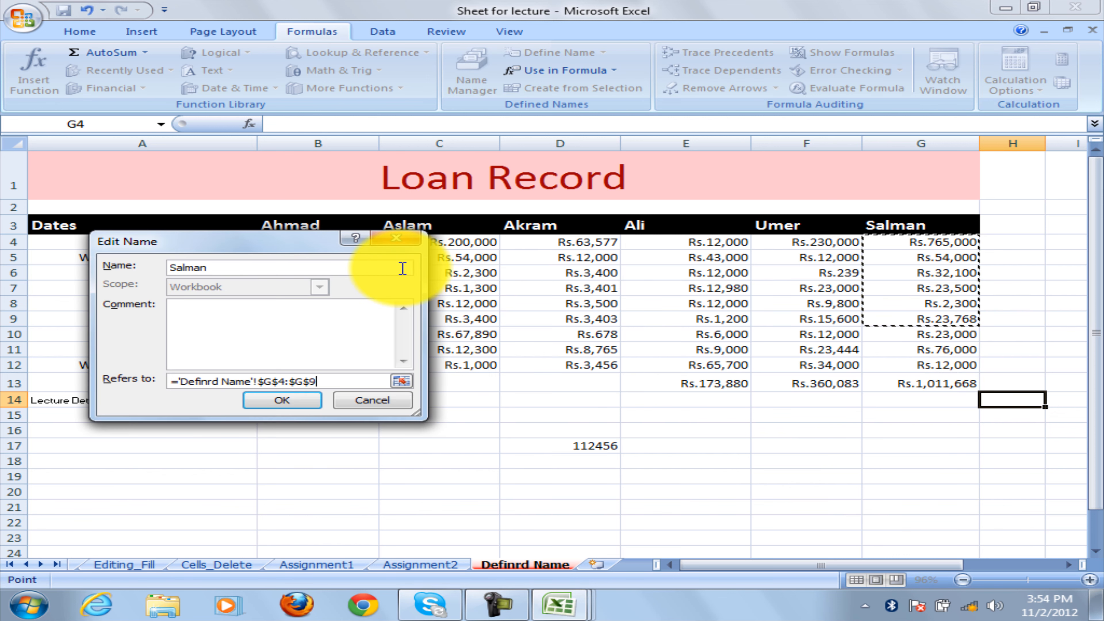
click(307, 401)
View the settings for creating a new name without making one, and close the Name Manager.
drag(393, 162, 648, 137)
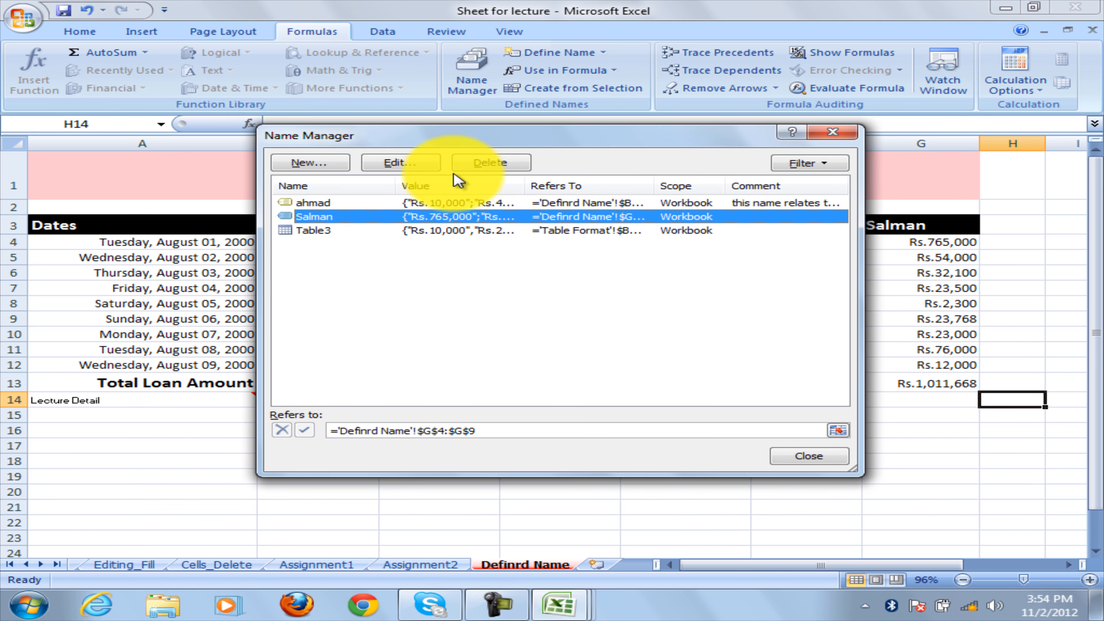
click(311, 163)
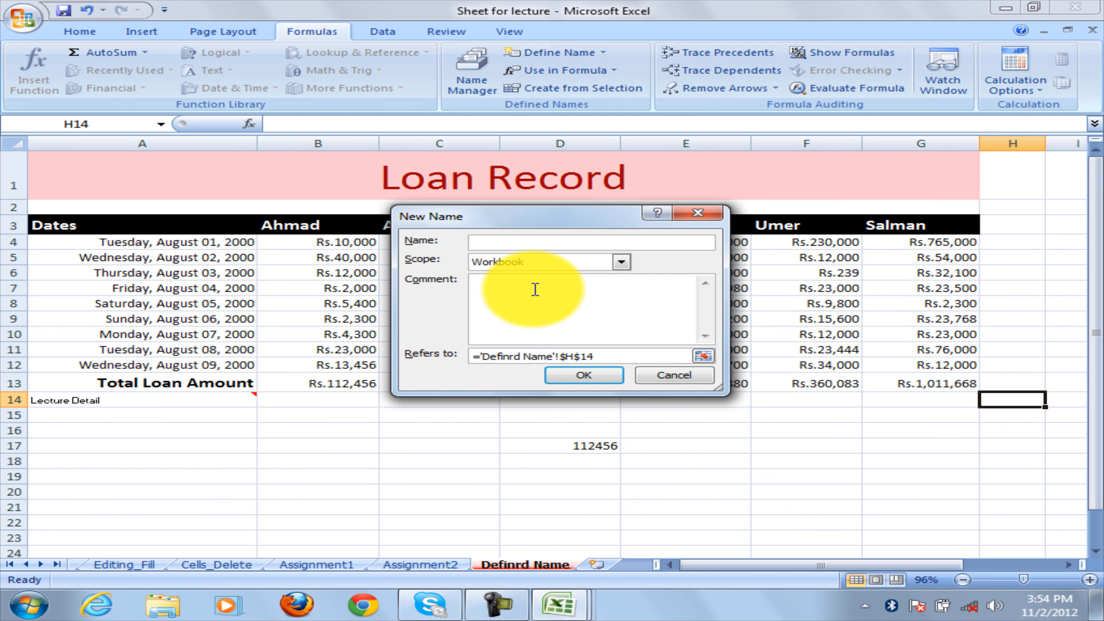
click(671, 375)
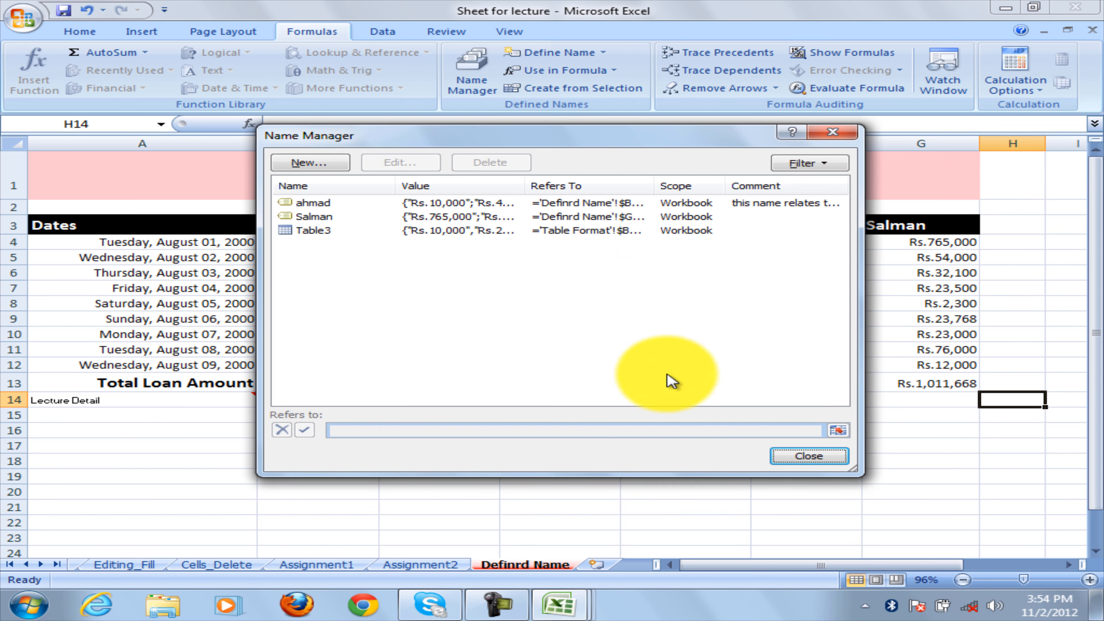
click(809, 456)
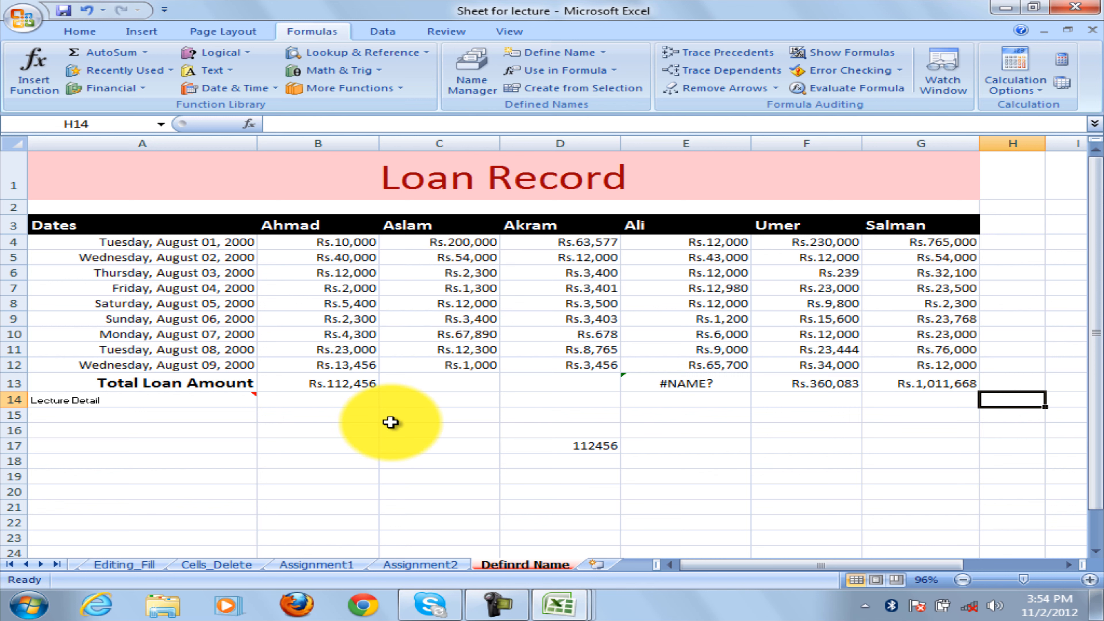
Select column B's loan amounts in B4:B12 to check the defined name of that range.
click(418, 403)
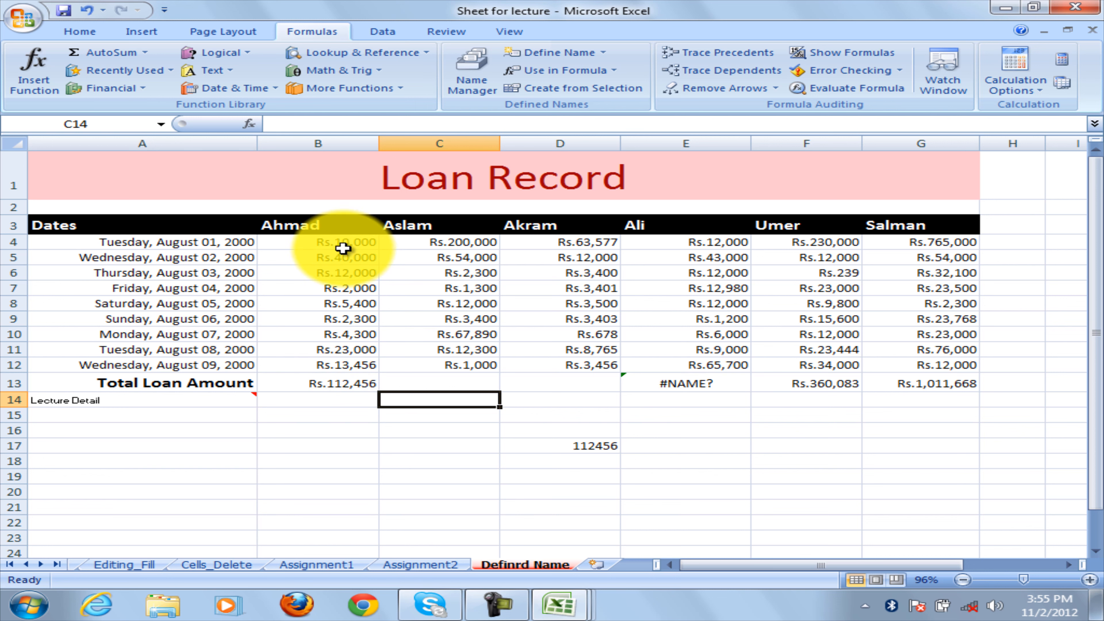
drag(345, 242, 344, 362)
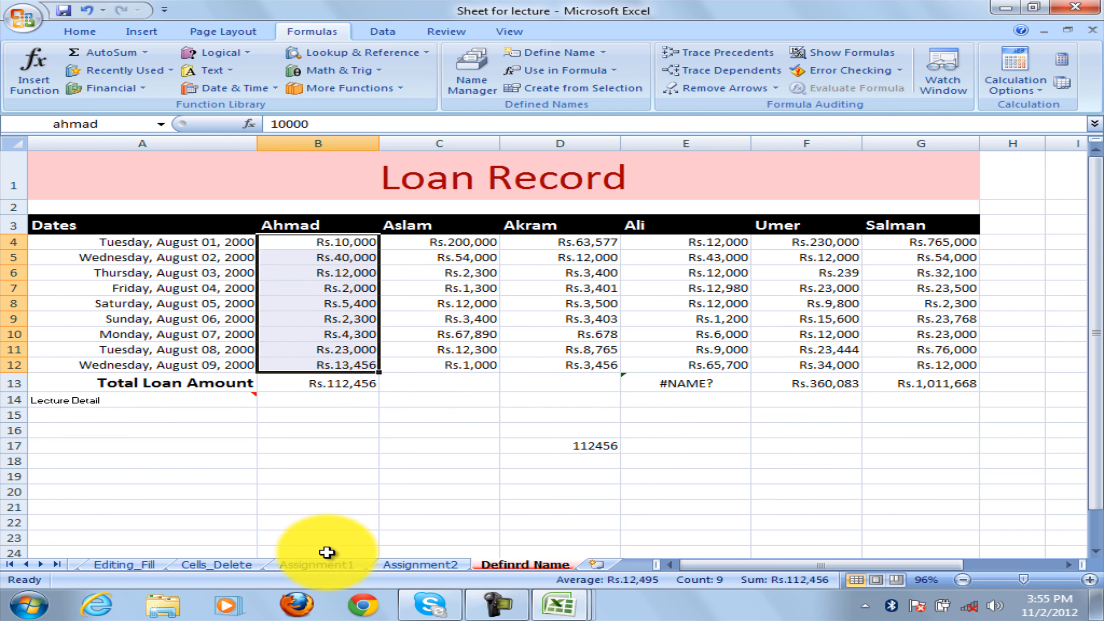